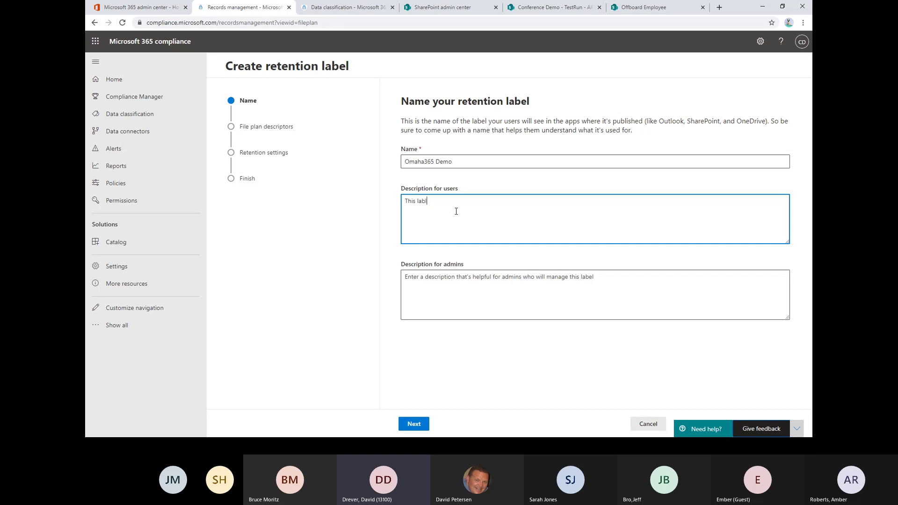
Complete the label's description for users as "This label was created for the user group." and continue to the file plan descriptors
{"action": "type", "text": "as f"}
{"action": "type", "text": "reated for "}
{"action": "type", "text": "the user group."}
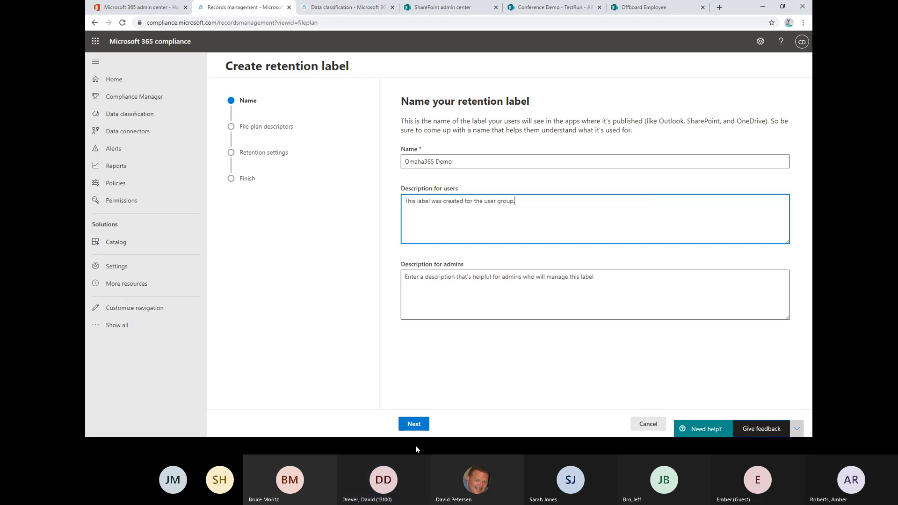
{"action": "left_click", "coordinate": [414, 423]}
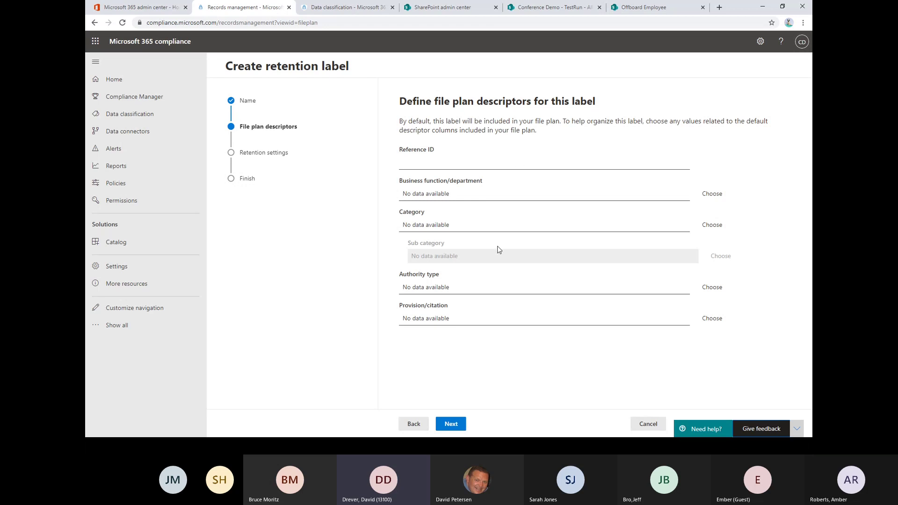
Set the label's business function/department to Information technology and its category to Compliance
{"action": "left_click", "coordinate": [713, 195]}
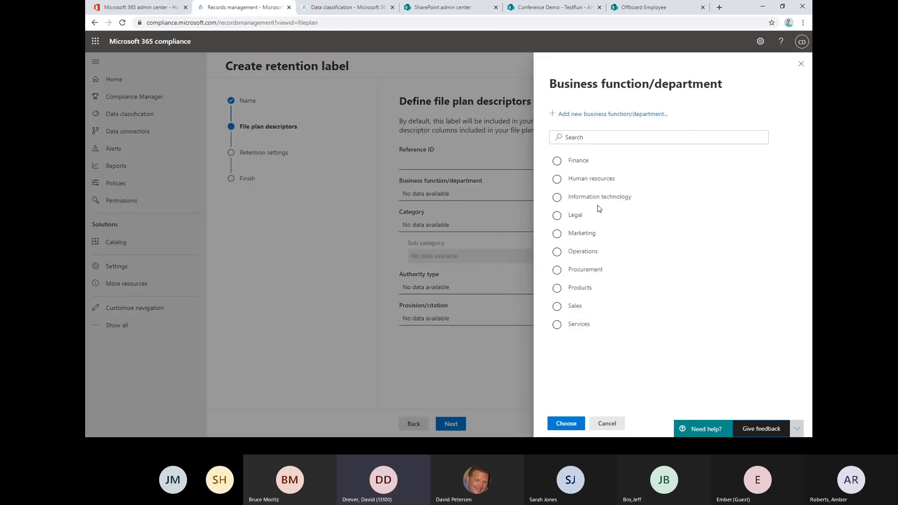
{"action": "left_click", "coordinate": [593, 198]}
{"action": "left_click", "coordinate": [566, 423]}
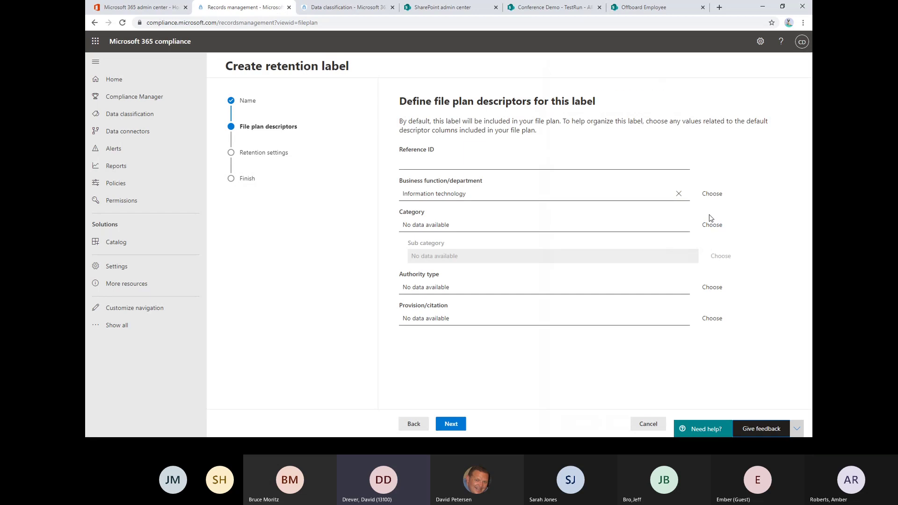
{"action": "left_click", "coordinate": [710, 230]}
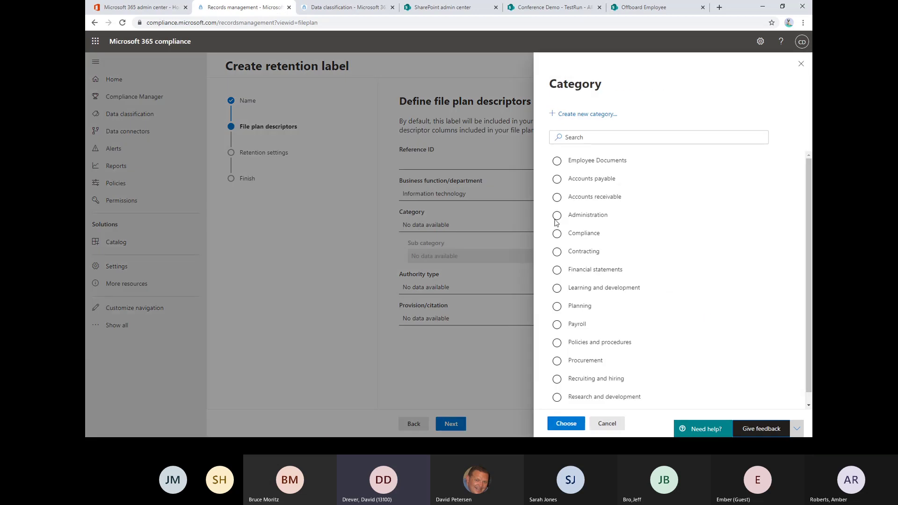
{"action": "left_click", "coordinate": [557, 236]}
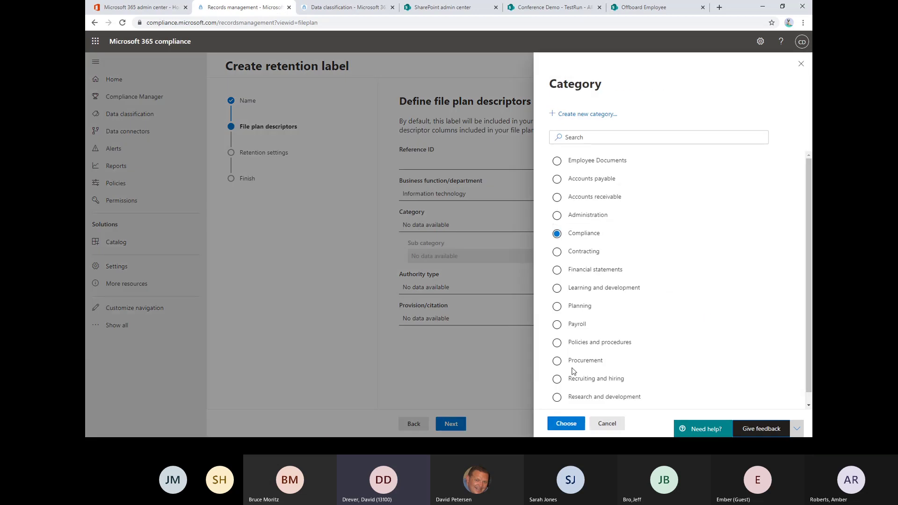
{"action": "left_click", "coordinate": [566, 424]}
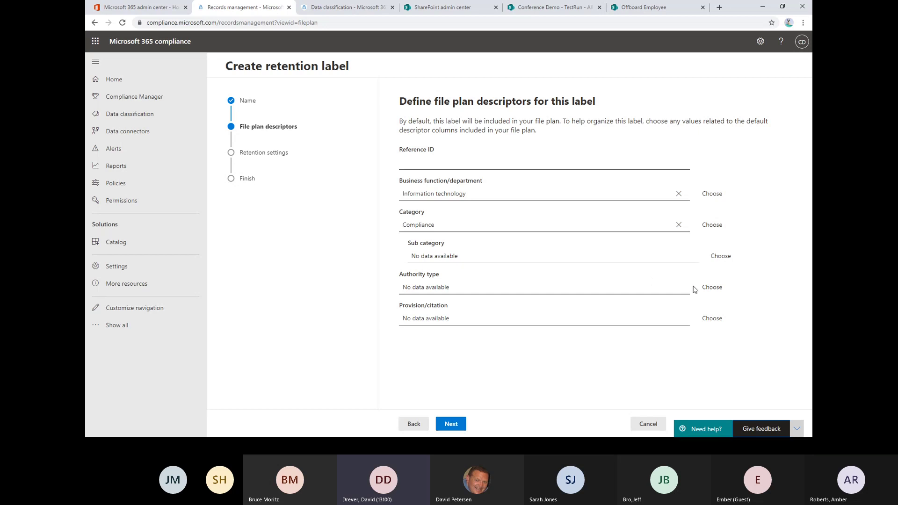
Set the authority type to Business and the reference ID to OD365, and continue to the retention settings
{"action": "left_click", "coordinate": [711, 287]}
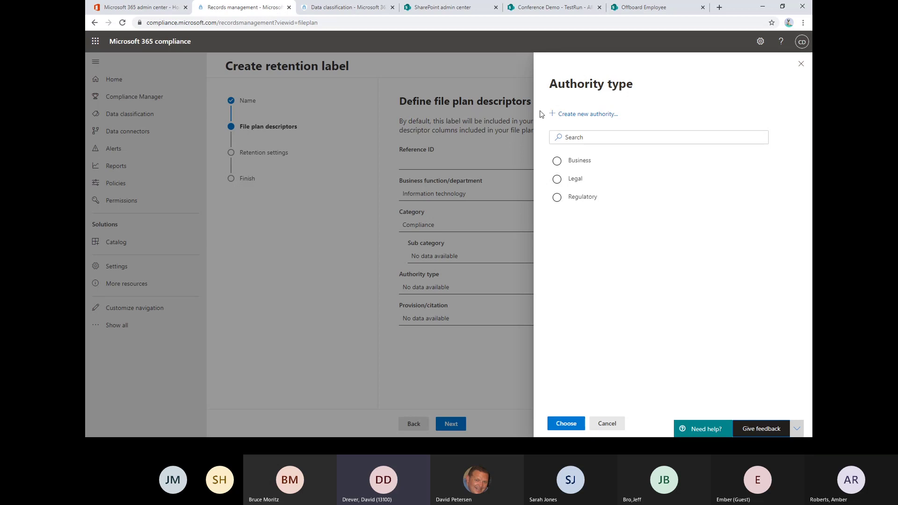
{"action": "left_click", "coordinate": [557, 161]}
{"action": "left_click", "coordinate": [567, 423]}
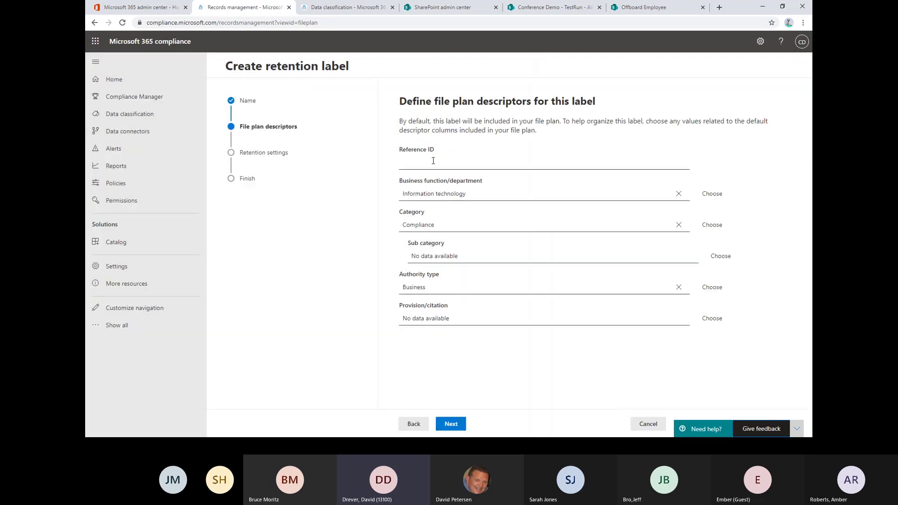
{"action": "left_click", "coordinate": [433, 161]}
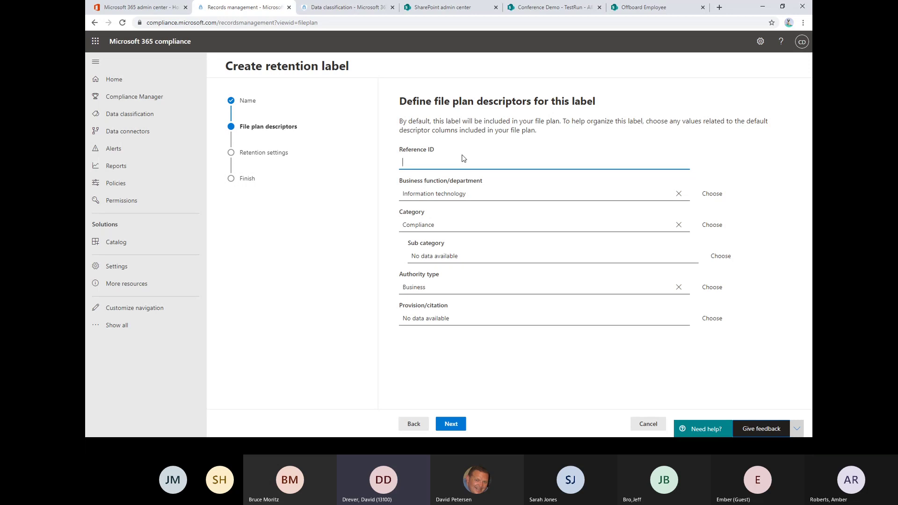
{"action": "type", "text": "OD365"}
{"action": "left_click", "coordinate": [451, 424]}
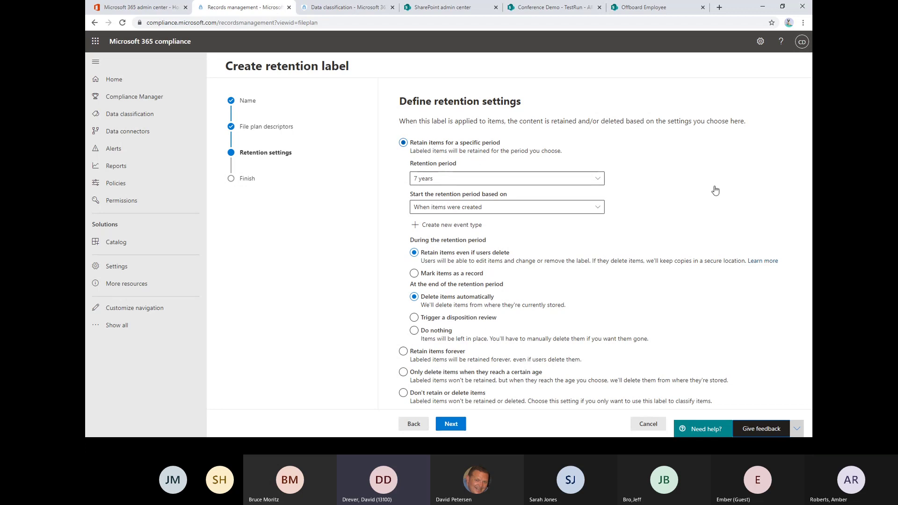
Set a custom retention period of 0 years, 0 months and 5 days for the label
{"action": "left_click", "coordinate": [476, 179]}
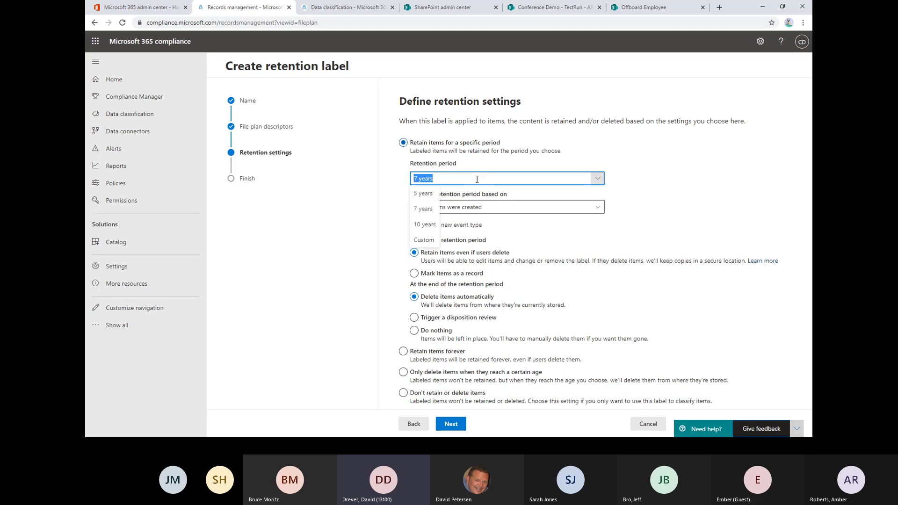
{"action": "left_click", "coordinate": [425, 239]}
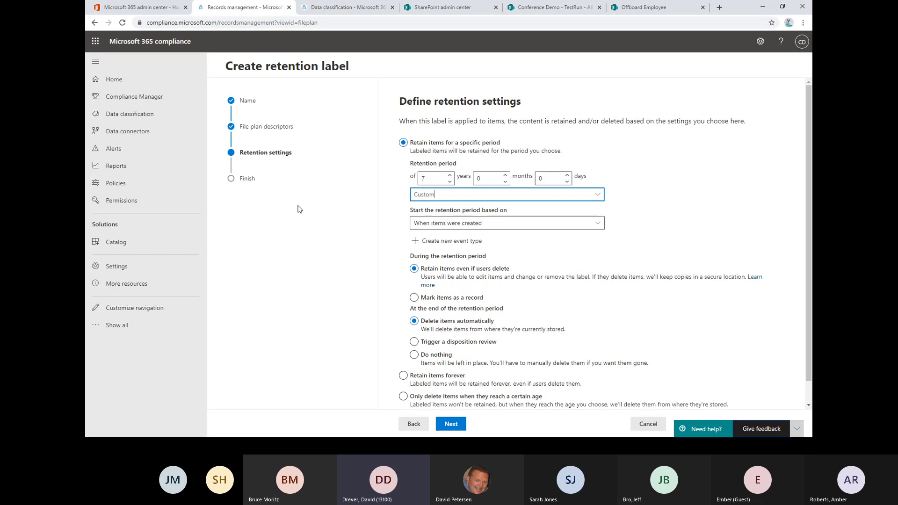
{"action": "key", "text": "shift+Tab"}
{"action": "key", "text": "shift+Tab"}
{"action": "key", "text": "shift+Tab"}
{"action": "type", "text": "0"}
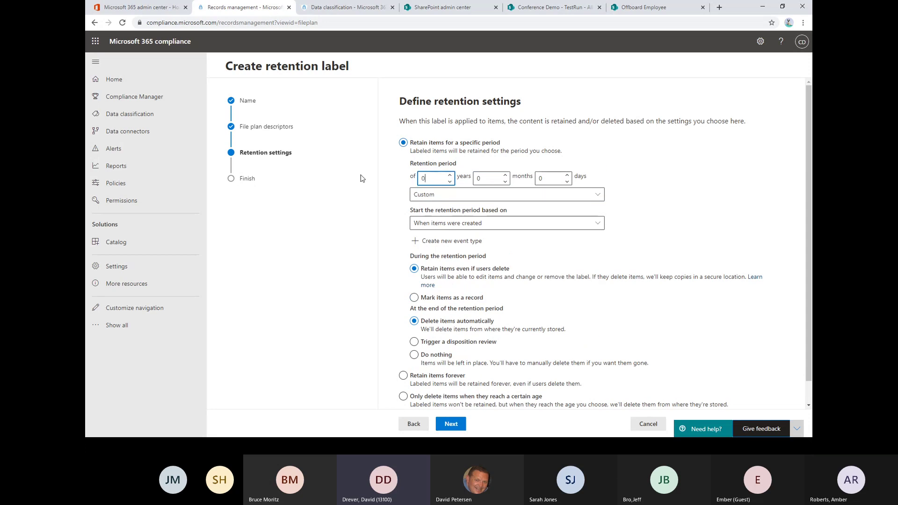
{"action": "key", "text": "Tab"}
{"action": "key", "text": "Tab"}
{"action": "type", "text": "5"}
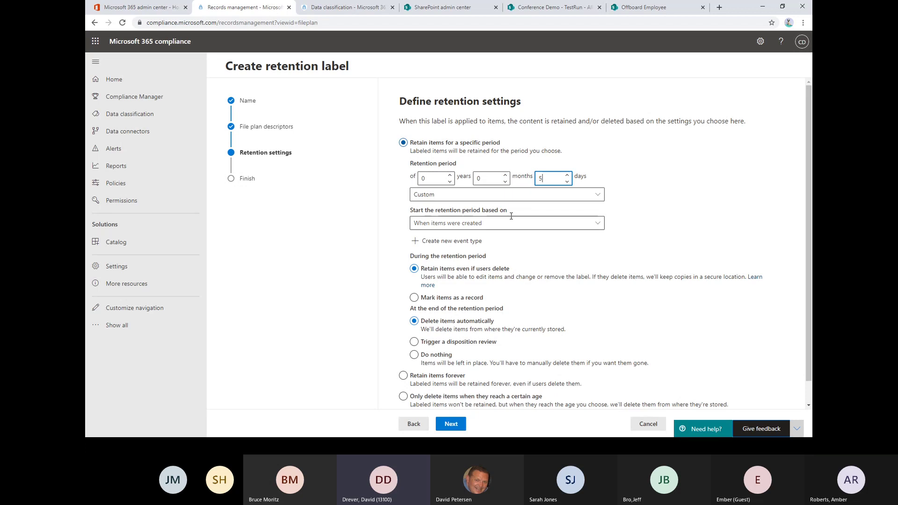
Start the retention period when items were labeled, trigger a disposition review at its end, and continue to the reviewers
{"action": "left_click", "coordinate": [599, 223]}
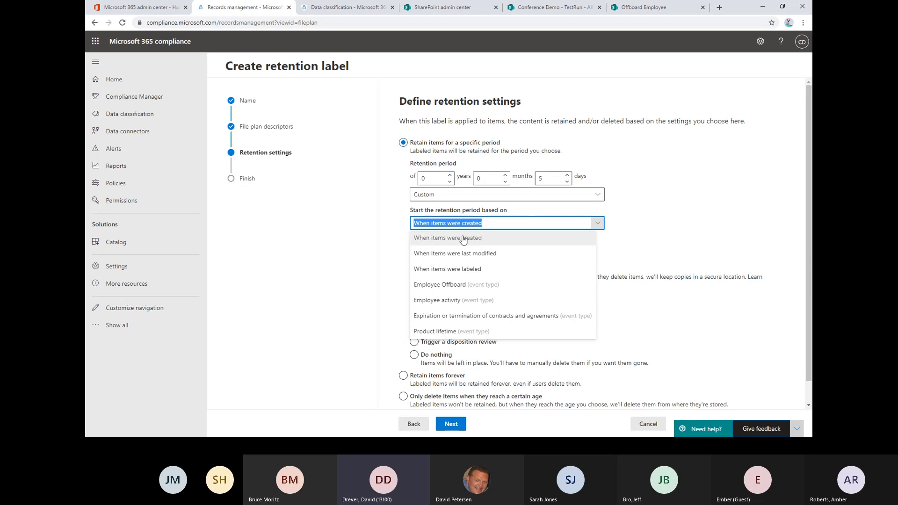
{"action": "left_click", "coordinate": [503, 270]}
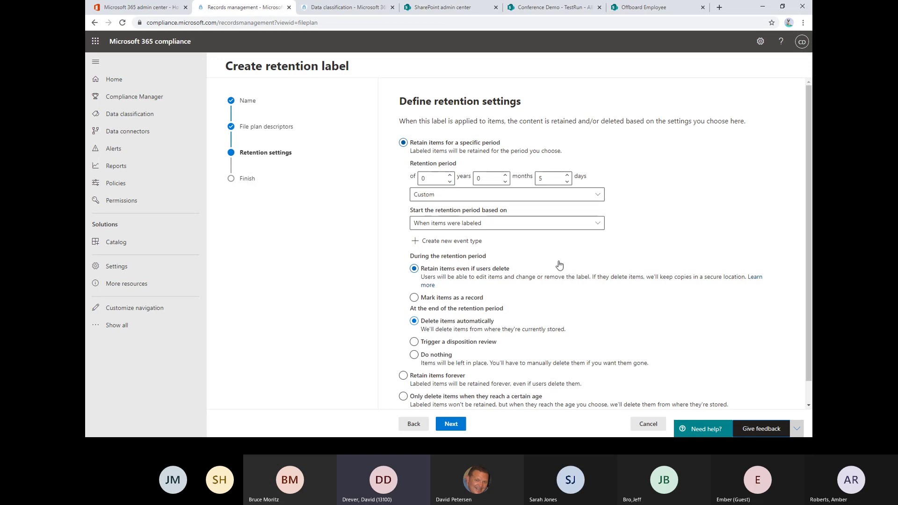
{"action": "scroll", "coordinate": [539, 280], "scroll_direction": "down", "scroll_amount": 1}
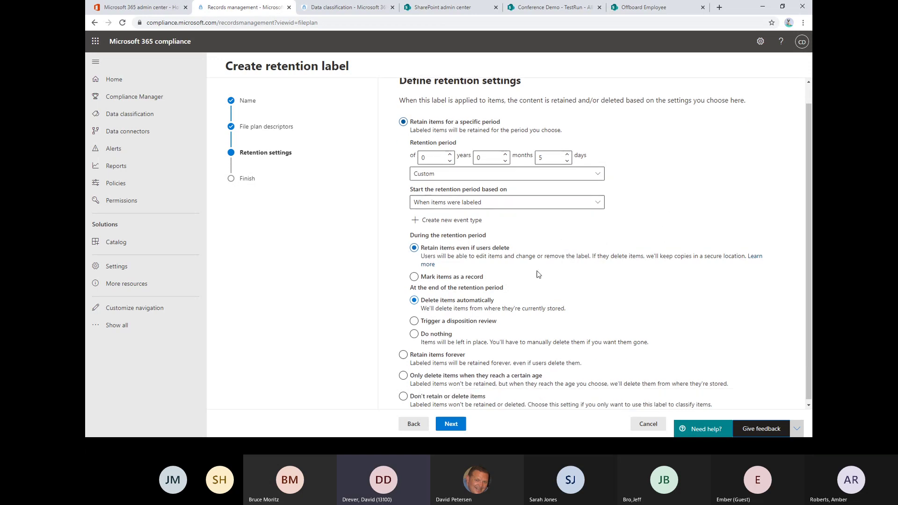
{"action": "left_click", "coordinate": [414, 319]}
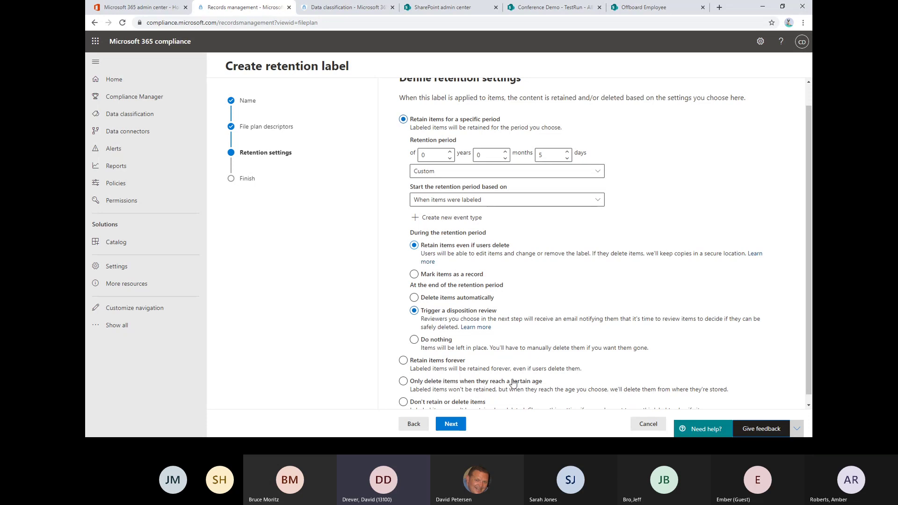
{"action": "left_click", "coordinate": [450, 424]}
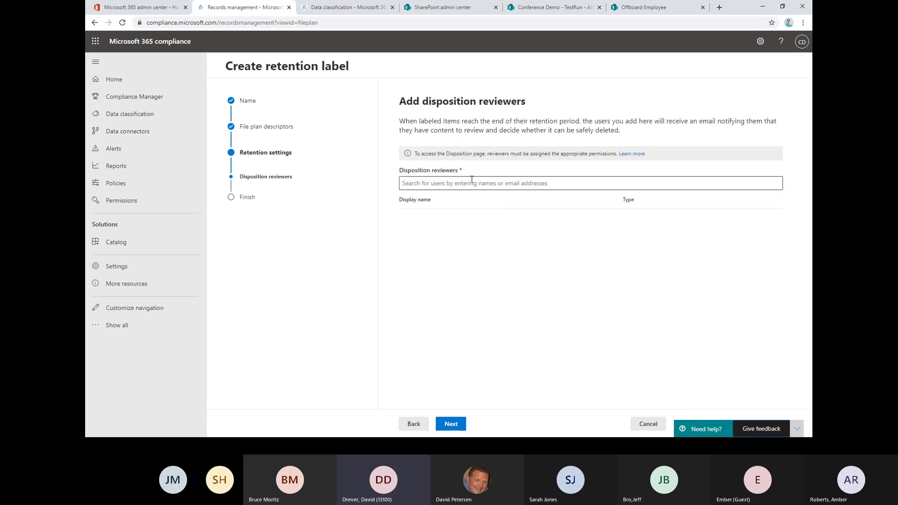
Add the Conference Demo account as disposition reviewer and create the retention label
{"action": "left_click", "coordinate": [423, 187]}
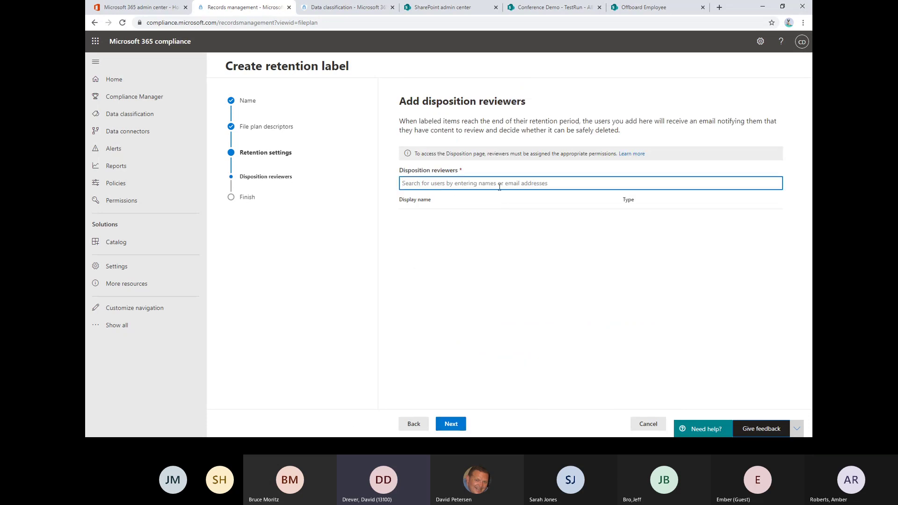
{"action": "type", "text": "david"}
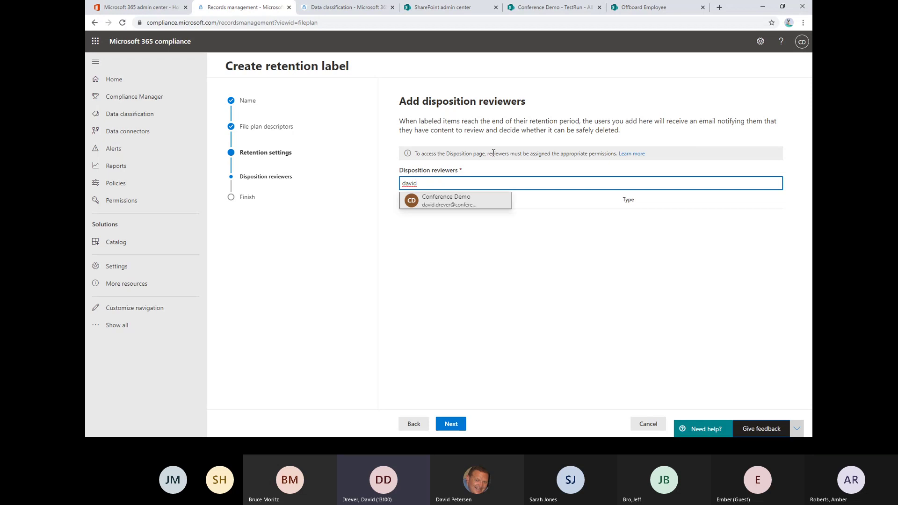
{"action": "left_click", "coordinate": [476, 204]}
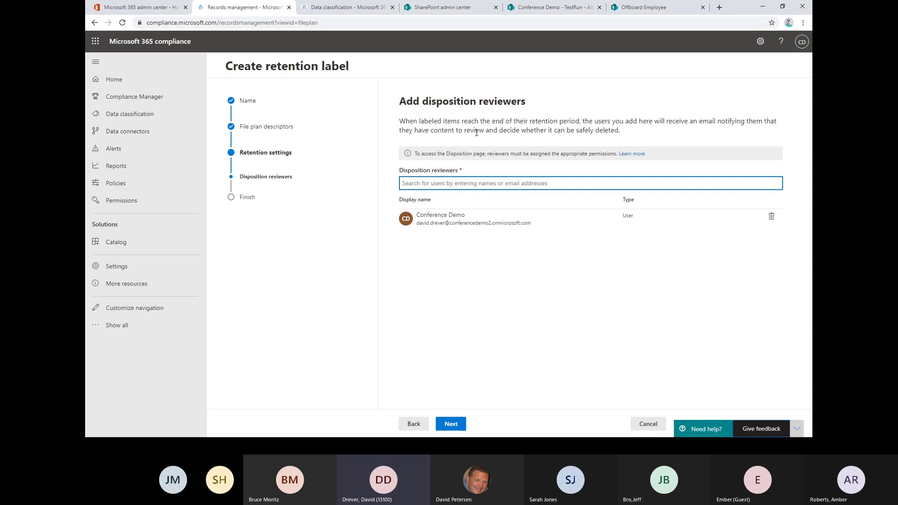
{"action": "left_click", "coordinate": [456, 427]}
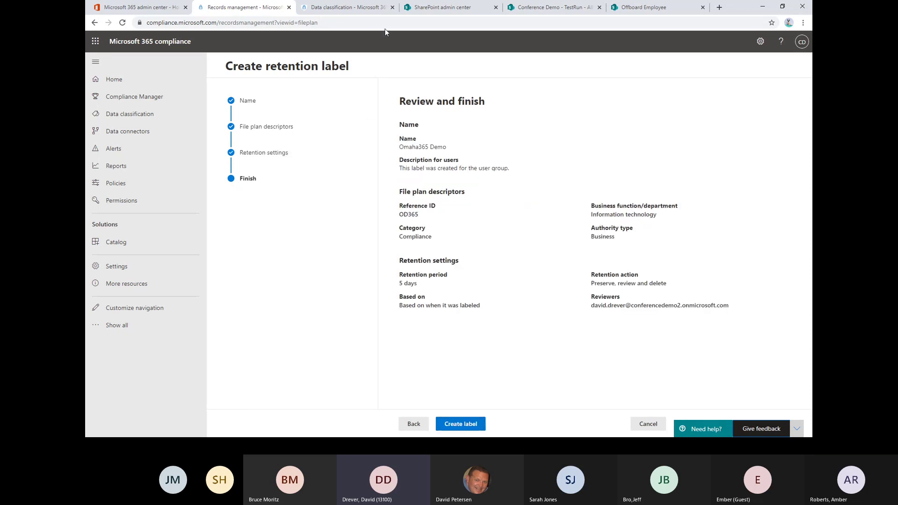
{"action": "left_click", "coordinate": [457, 424]}
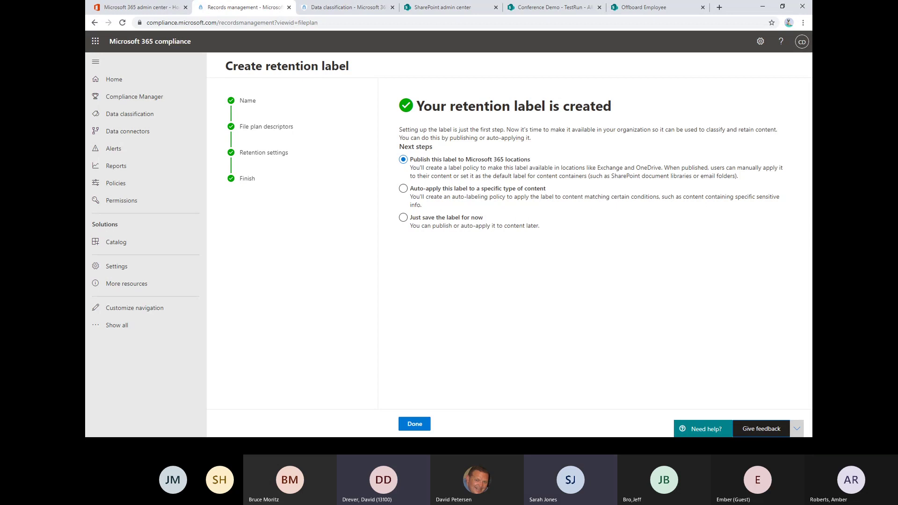
{"action": "key", "text": "alt+Tab"}
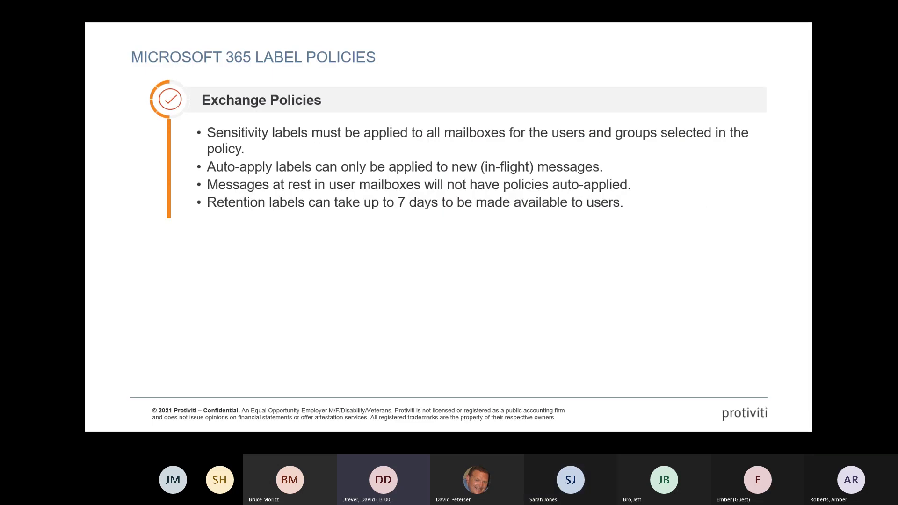
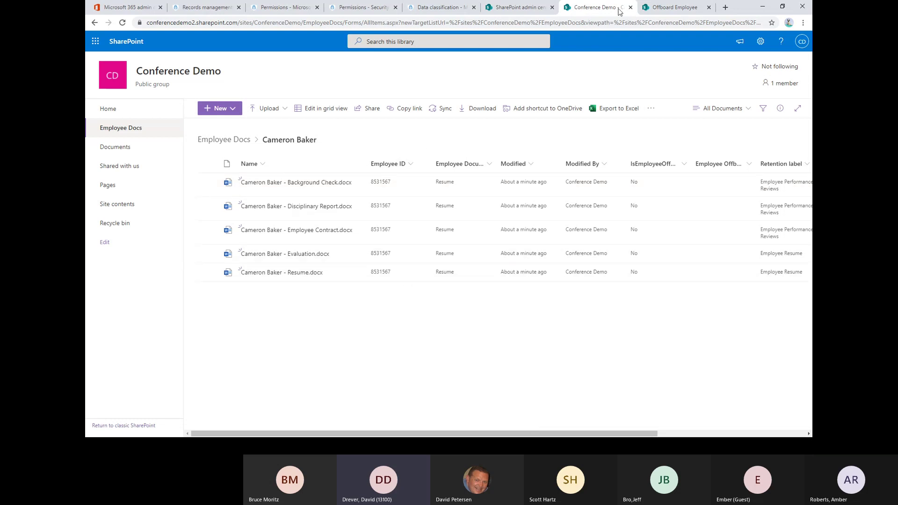
Look up the employee's ID in the Employee Docs folder and submit it in the Offboard Employee form
{"action": "left_click", "coordinate": [659, 10]}
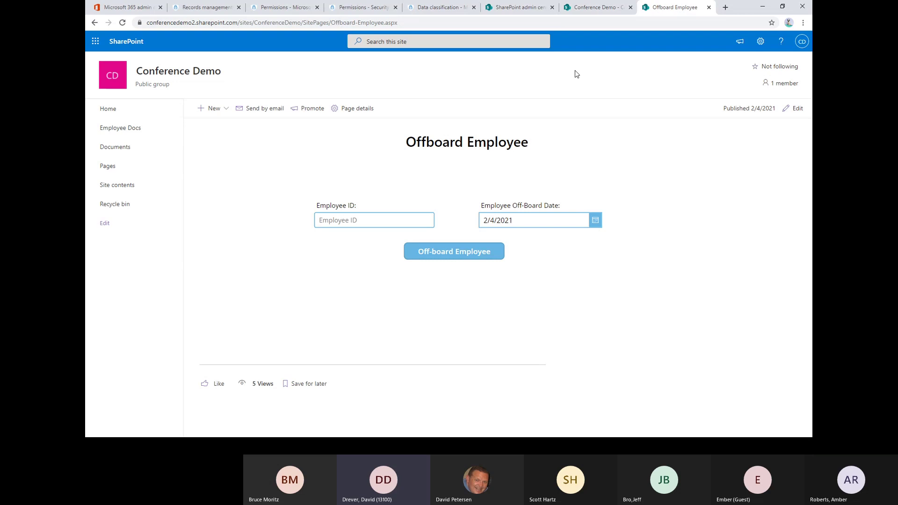
{"action": "left_click", "coordinate": [373, 220]}
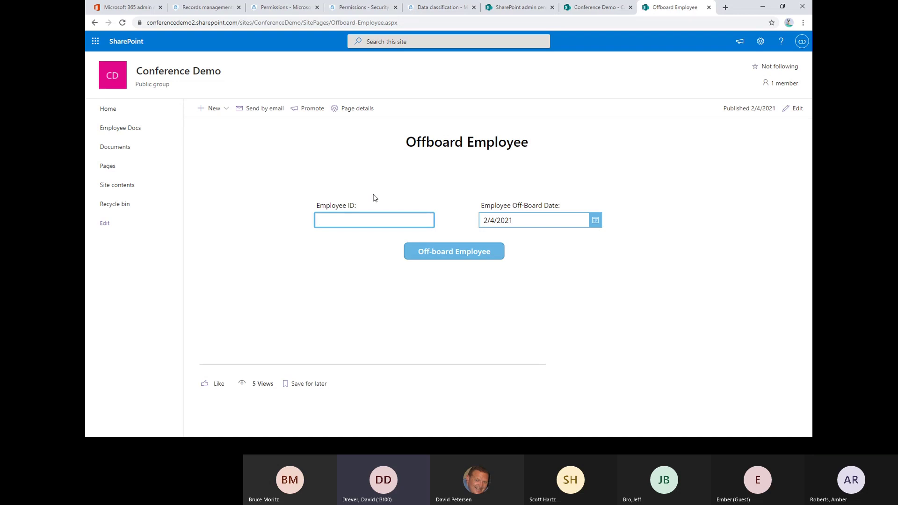
{"action": "left_click", "coordinate": [598, 7]}
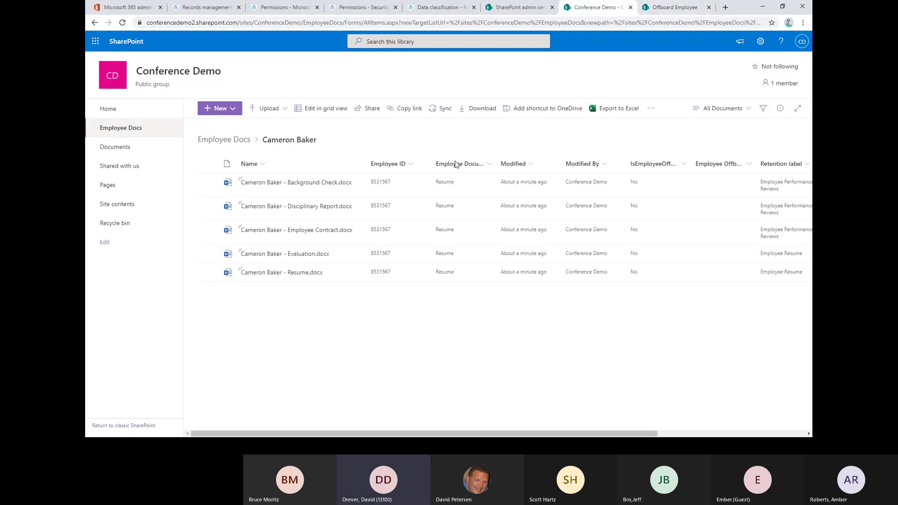
{"action": "left_click", "coordinate": [395, 187]}
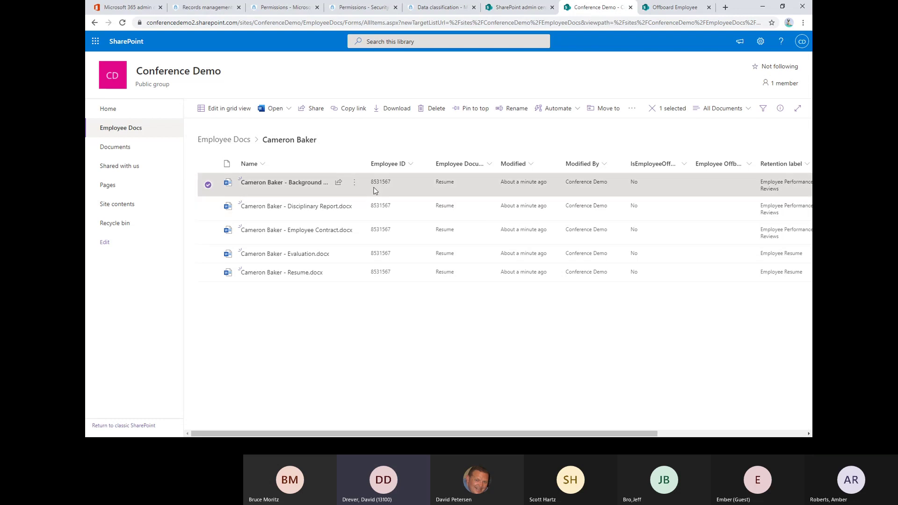
{"action": "left_click", "coordinate": [675, 8]}
{"action": "left_click", "coordinate": [340, 217]}
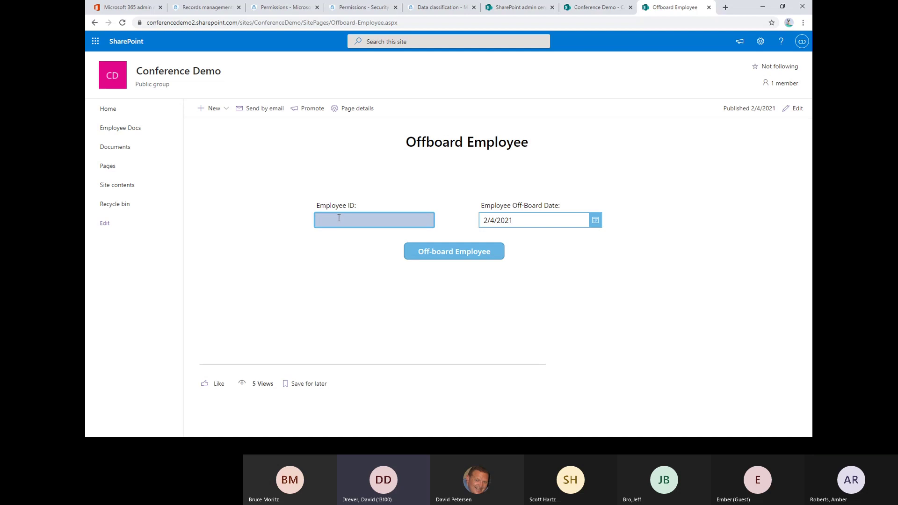
{"action": "type", "text": "8531567"}
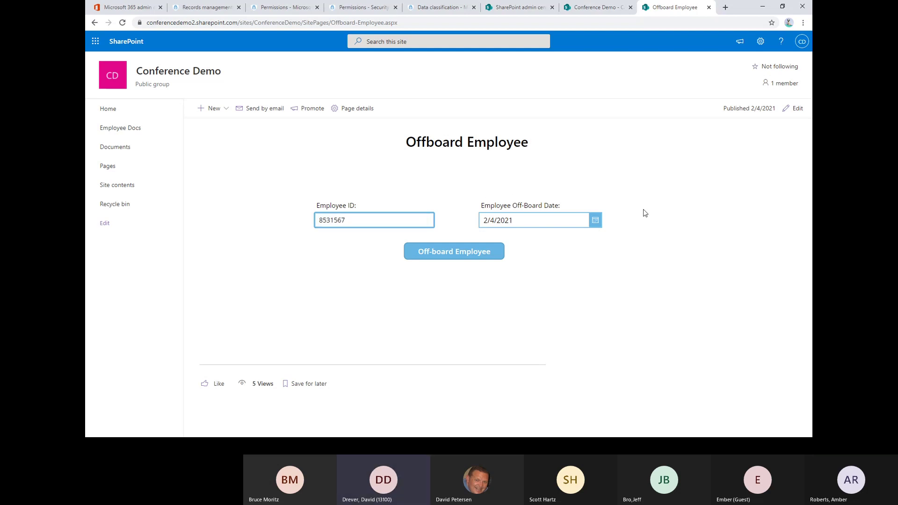
{"action": "left_click", "coordinate": [462, 253]}
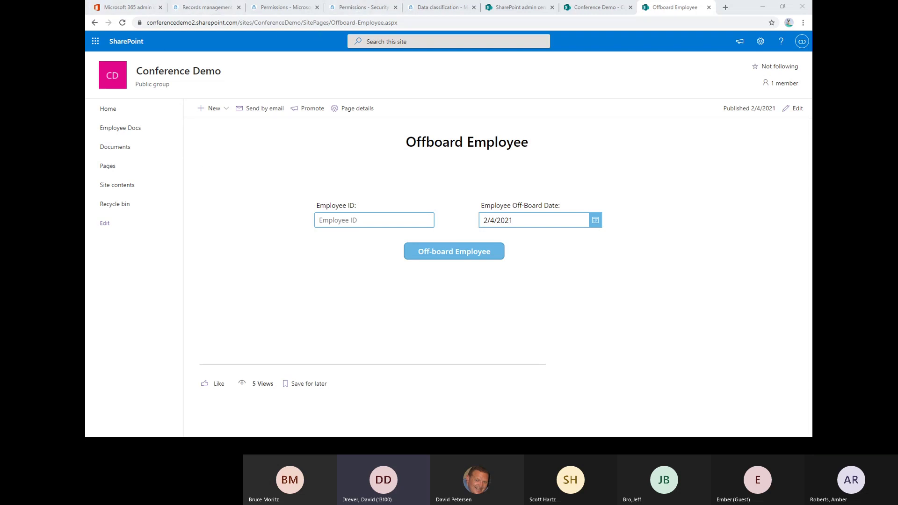
Switch to Power Automate to view the Employee Off-boarding Label Process flow
{"action": "left_click_drag", "start_coordinate": [464, 439], "coordinate": [489, 3]}
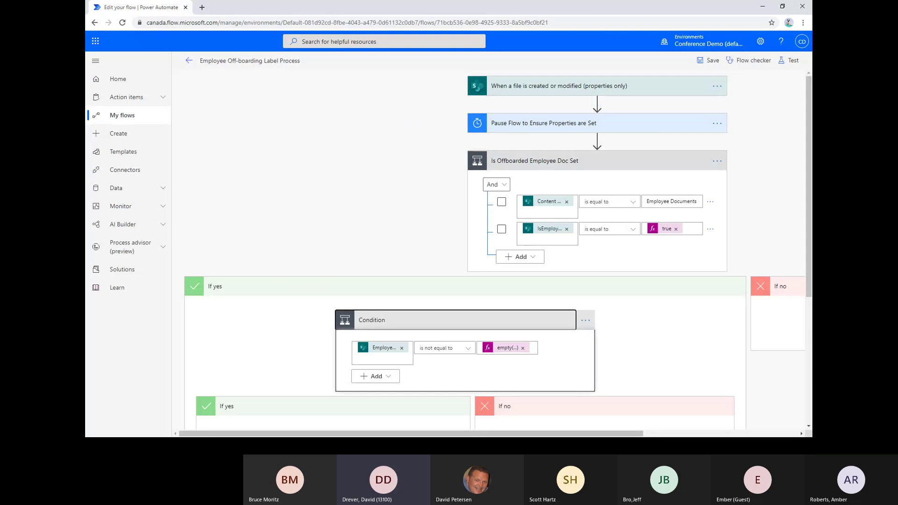
Examine the flow's nested conditions and the actions in their yes and no branches
{"action": "left_click_drag", "start_coordinate": [475, 434], "coordinate": [552, 433]}
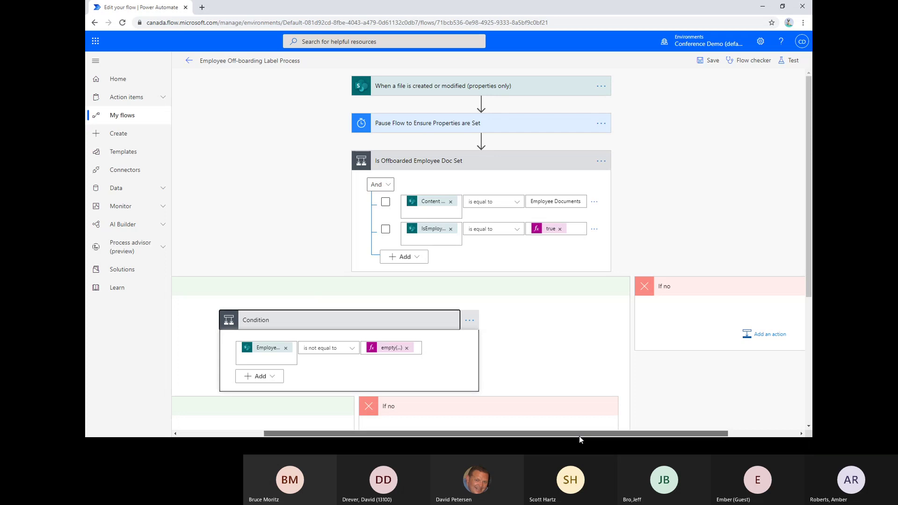
{"action": "left_click_drag", "start_coordinate": [579, 433], "coordinate": [494, 434]}
{"action": "scroll", "coordinate": [356, 220], "scroll_direction": "down", "scroll_amount": 4}
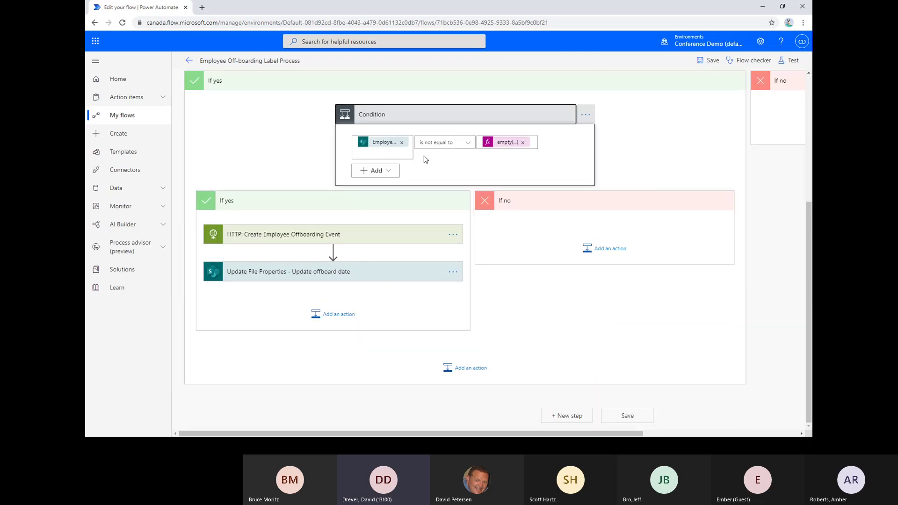
{"action": "scroll", "coordinate": [524, 188], "scroll_direction": "up", "scroll_amount": 1}
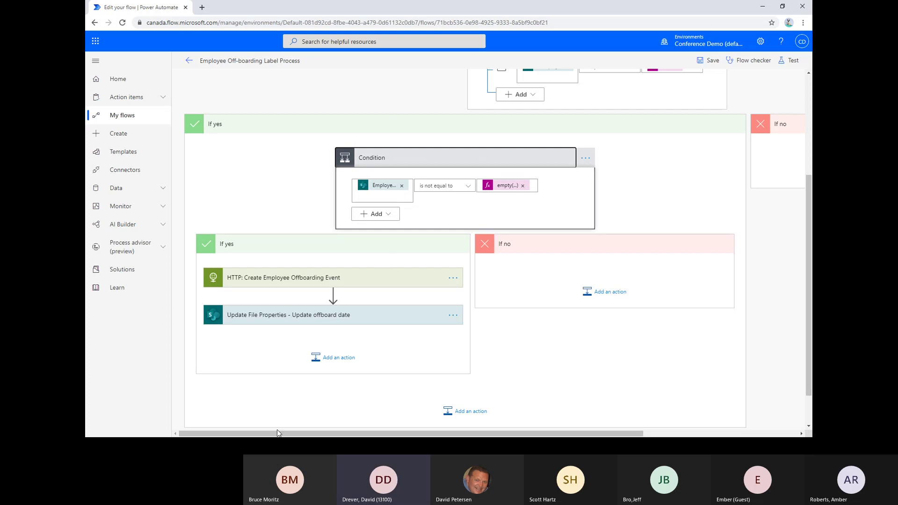
Inspect the method, URI and XML body of the HTTP: Create Employee Offboarding Event action and collapse it
{"action": "left_click", "coordinate": [269, 278]}
{"action": "scroll", "coordinate": [558, 296], "scroll_direction": "down", "scroll_amount": 1}
{"action": "scroll", "coordinate": [558, 297], "scroll_direction": "down", "scroll_amount": 3}
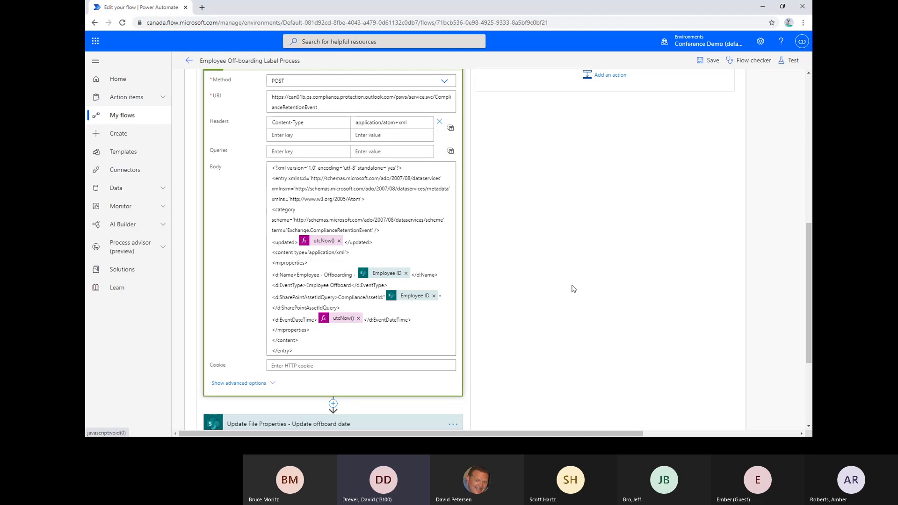
{"action": "scroll", "coordinate": [574, 288], "scroll_direction": "up", "scroll_amount": 1}
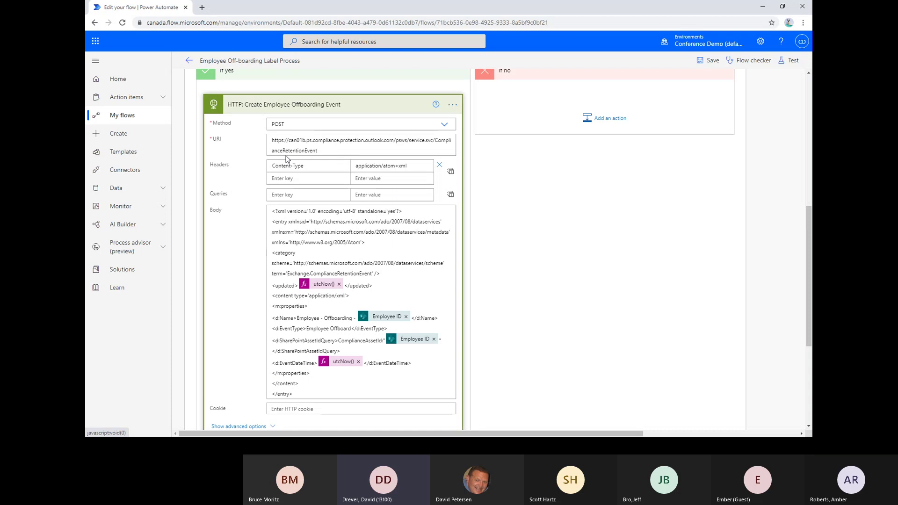
{"action": "left_click_drag", "start_coordinate": [305, 139], "coordinate": [288, 141]}
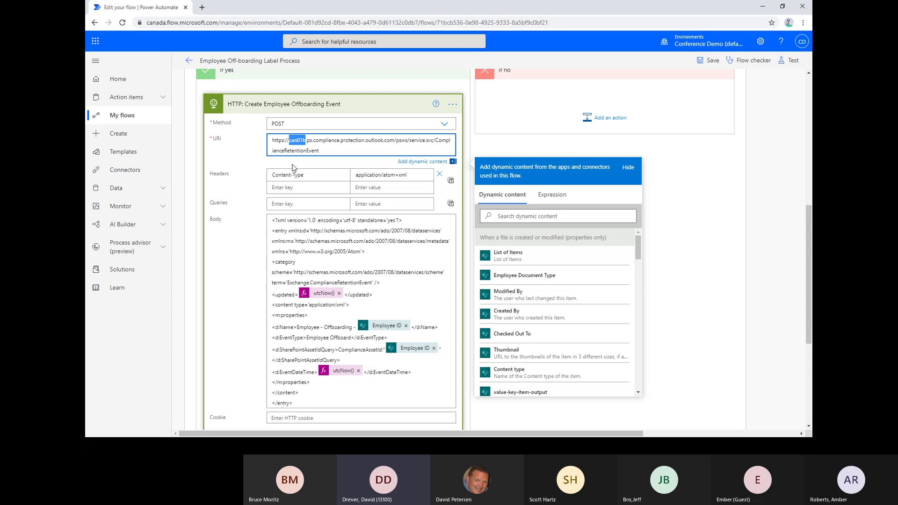
{"action": "left_click", "coordinate": [306, 143]}
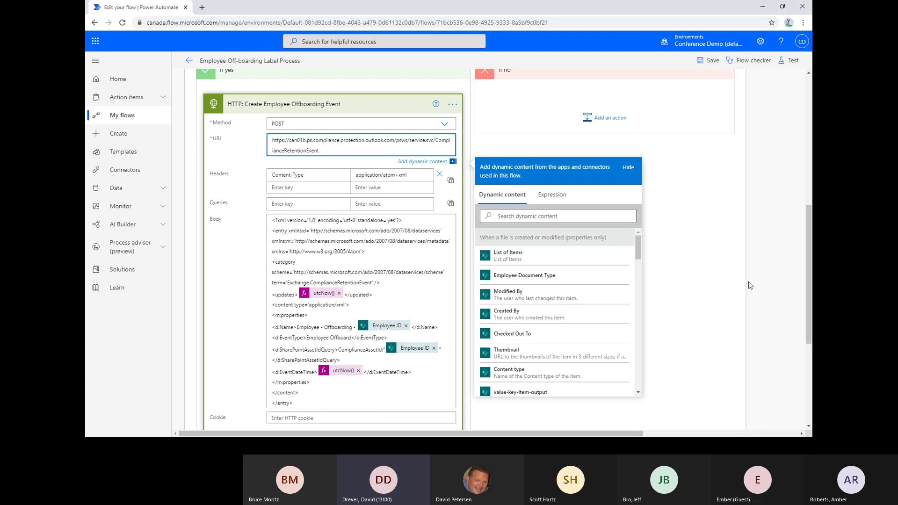
{"action": "left_click", "coordinate": [714, 278]}
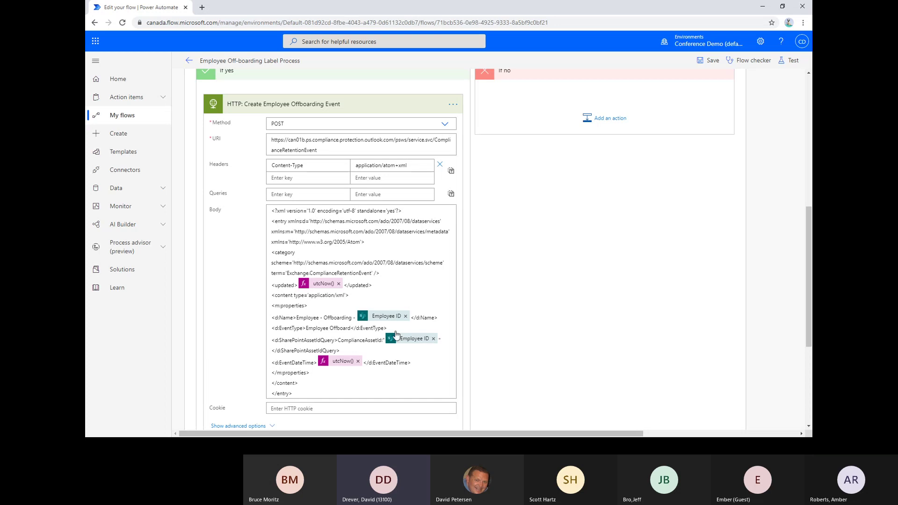
{"action": "scroll", "coordinate": [477, 312], "scroll_direction": "down", "scroll_amount": 4}
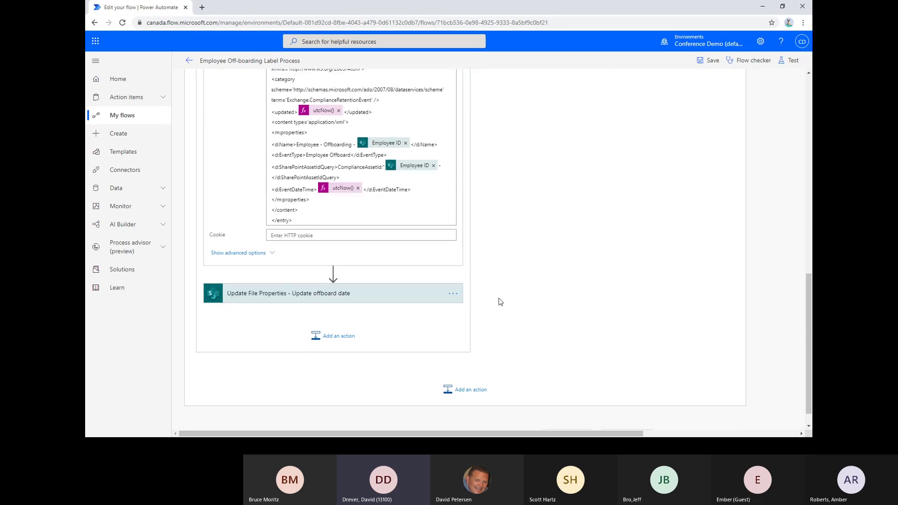
{"action": "scroll", "coordinate": [499, 299], "scroll_direction": "up", "scroll_amount": 4}
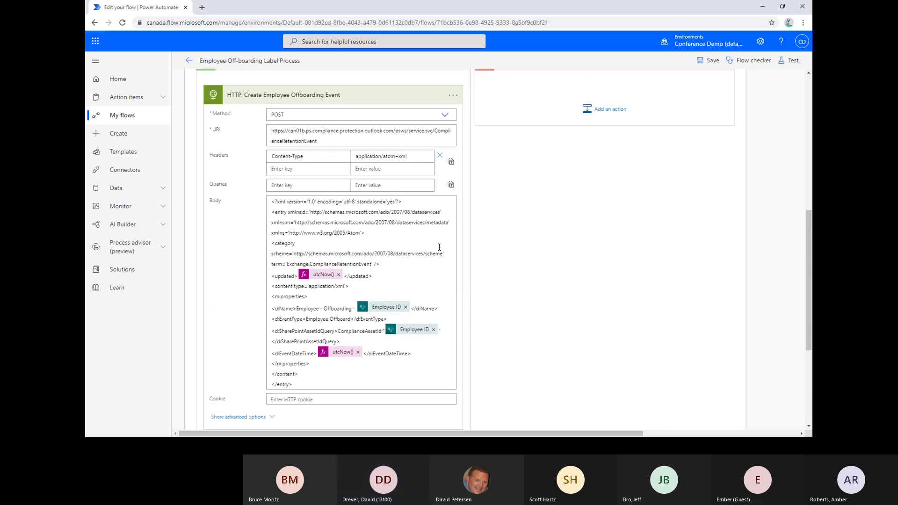
{"action": "left_click", "coordinate": [297, 105]}
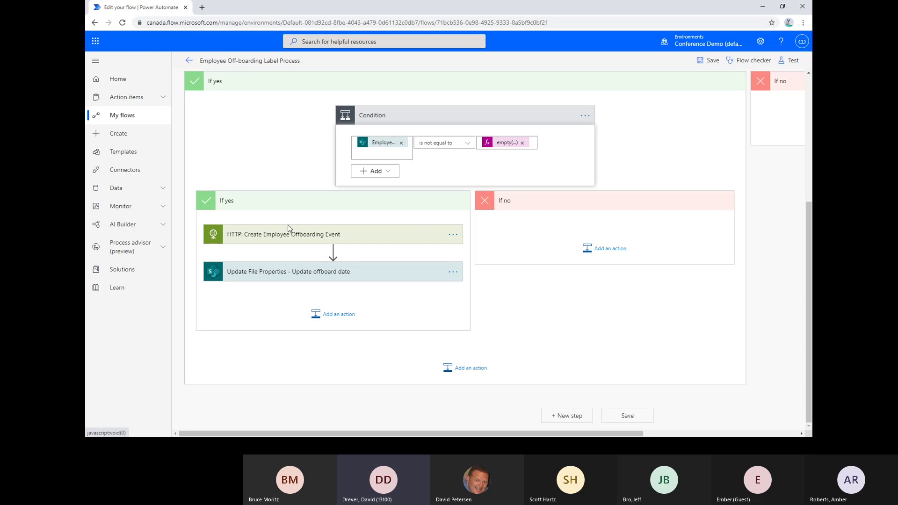
Review the settings of the Update File Properties - Update offboard date action and collapse it
{"action": "left_click", "coordinate": [287, 277]}
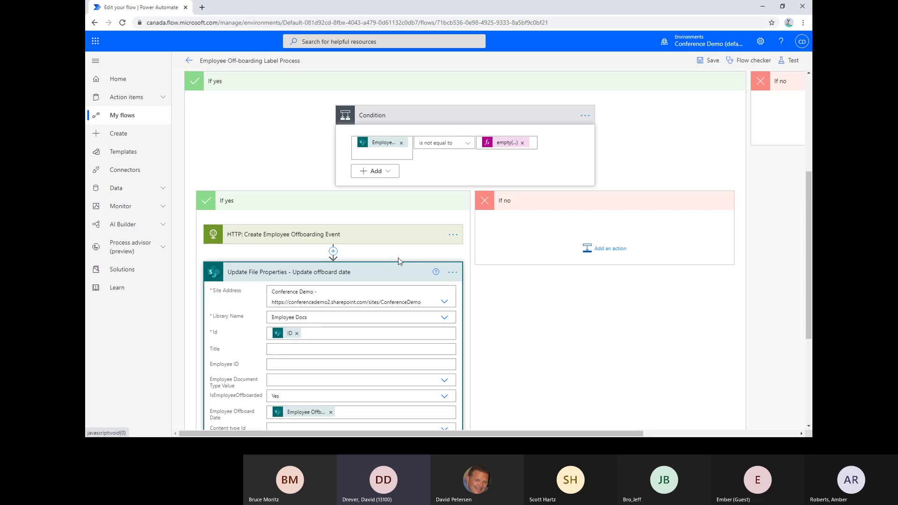
{"action": "scroll", "coordinate": [303, 343], "scroll_direction": "down", "scroll_amount": 3}
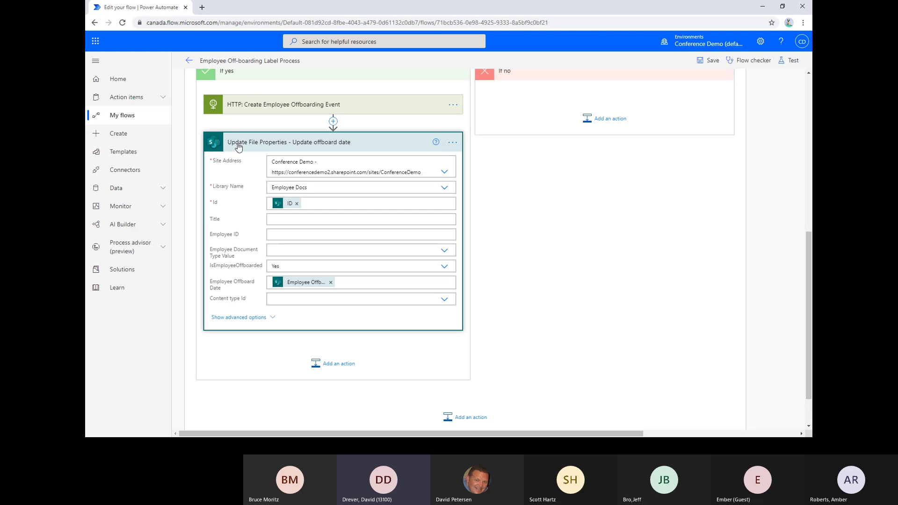
{"action": "left_click", "coordinate": [312, 132]}
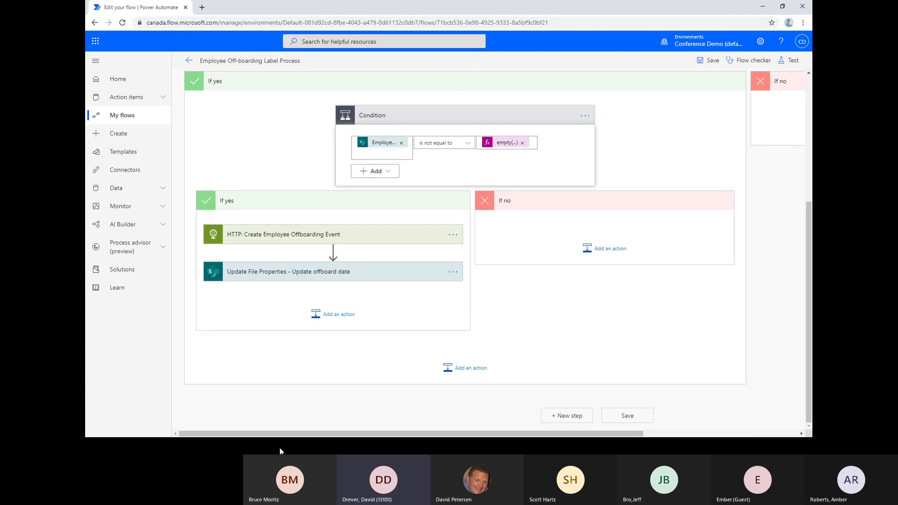
Leave the flow editor and open the Feb 4, 11:37 AM run from the flow's run history
{"action": "left_click", "coordinate": [763, 7]}
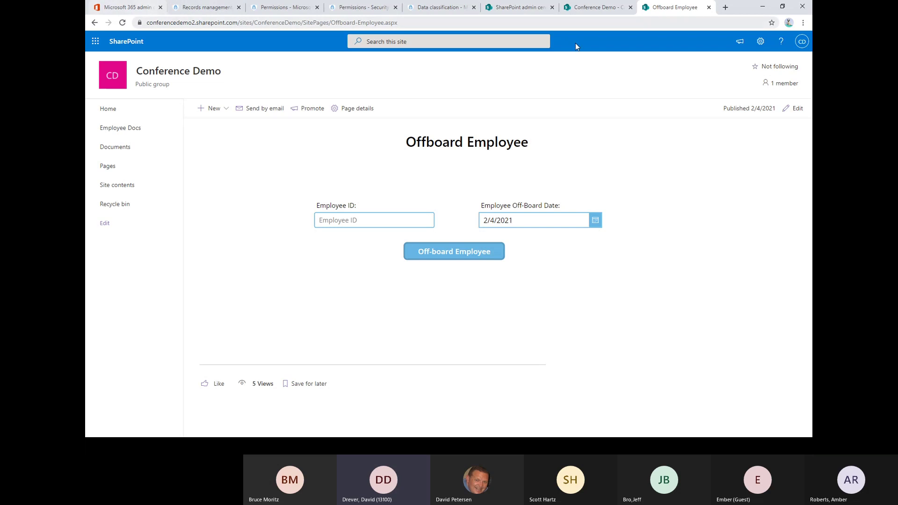
{"action": "key", "text": "alt+Tab"}
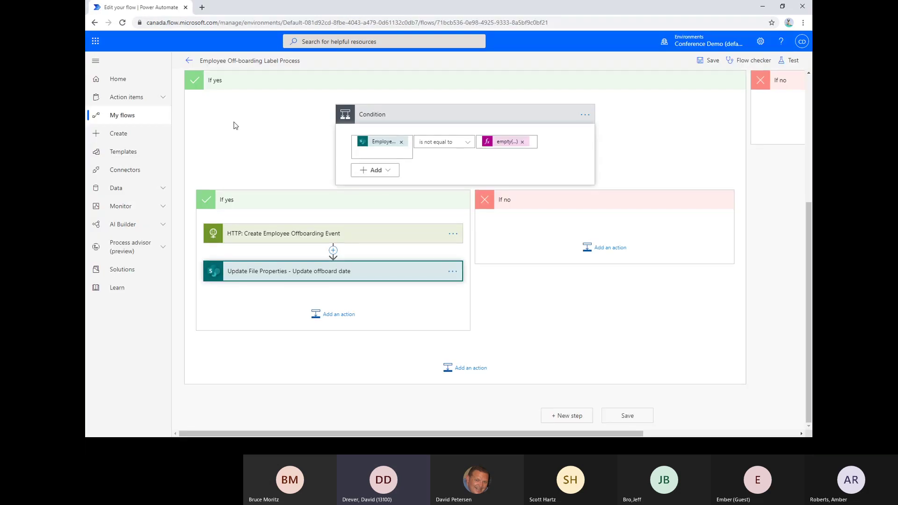
{"action": "left_click", "coordinate": [192, 58]}
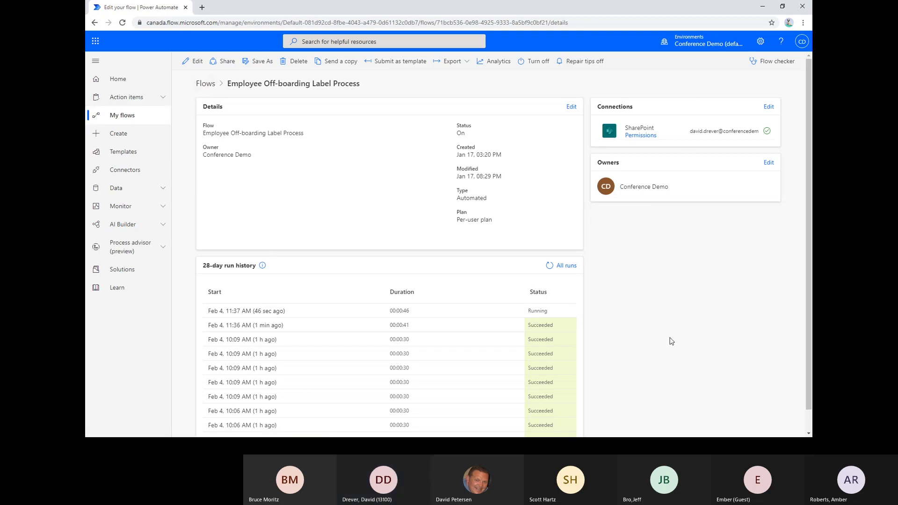
{"action": "left_click", "coordinate": [257, 311]}
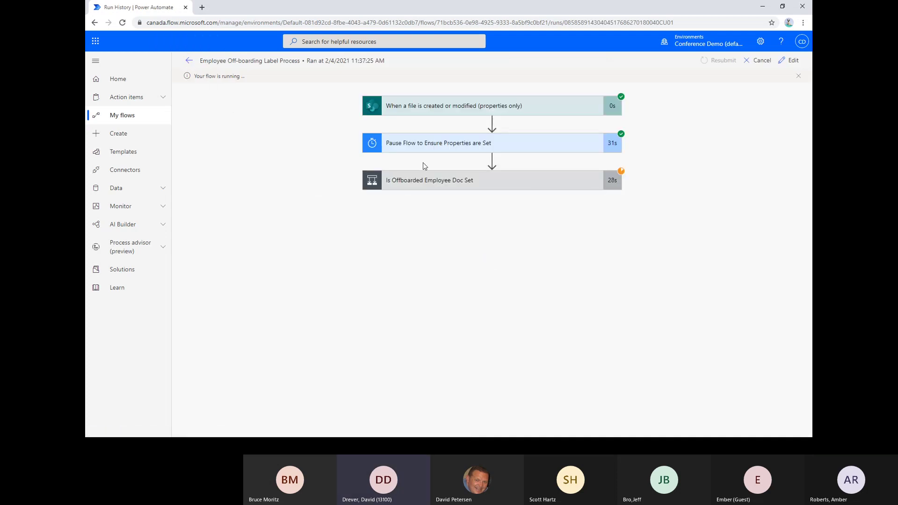
Expand the run's nested conditions and inspect the inputs of the HTTP: Create Employee Offboarding Event action
{"action": "left_click", "coordinate": [429, 183]}
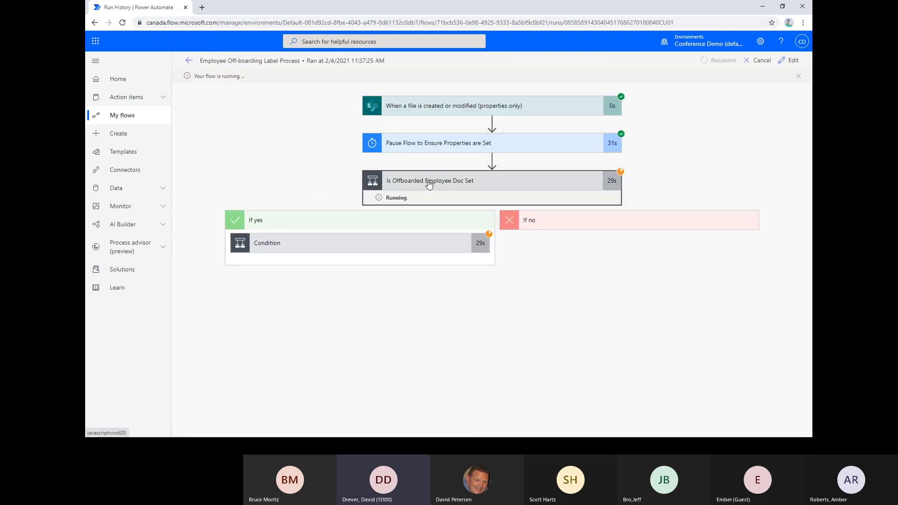
{"action": "left_click", "coordinate": [330, 244]}
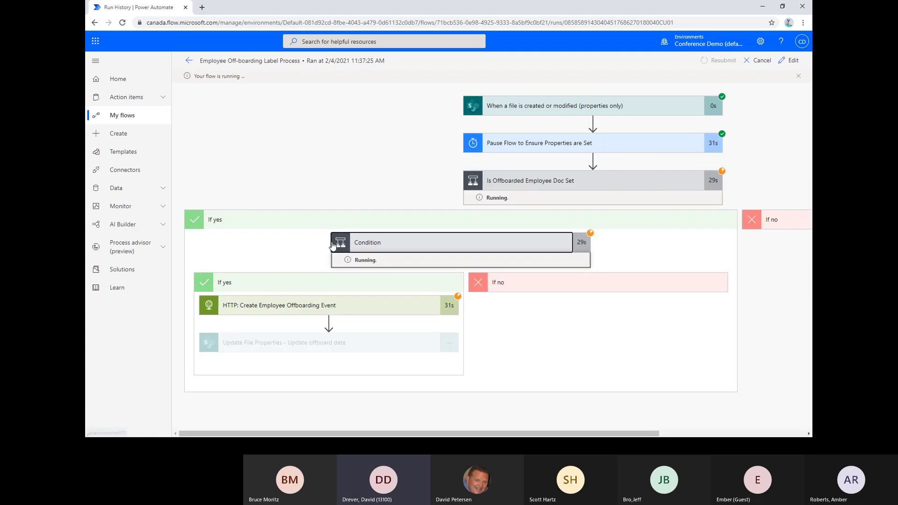
{"action": "left_click", "coordinate": [305, 304]}
{"action": "scroll", "coordinate": [295, 327], "scroll_direction": "down", "scroll_amount": 5}
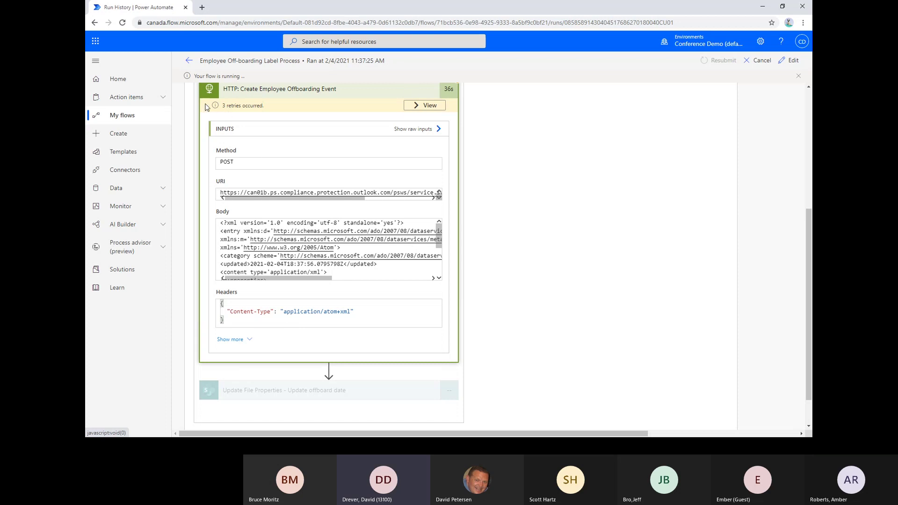
{"action": "scroll", "coordinate": [509, 203], "scroll_direction": "up", "scroll_amount": 4}
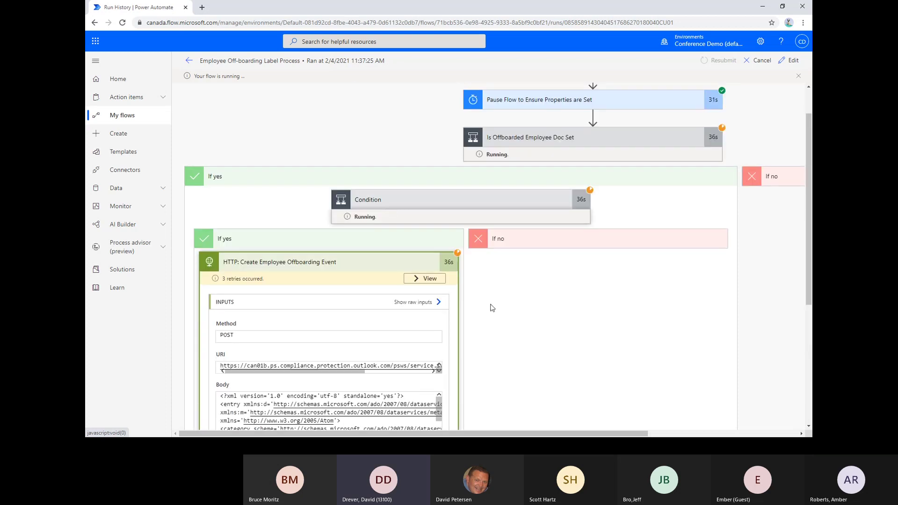
{"action": "left_click", "coordinate": [248, 264]}
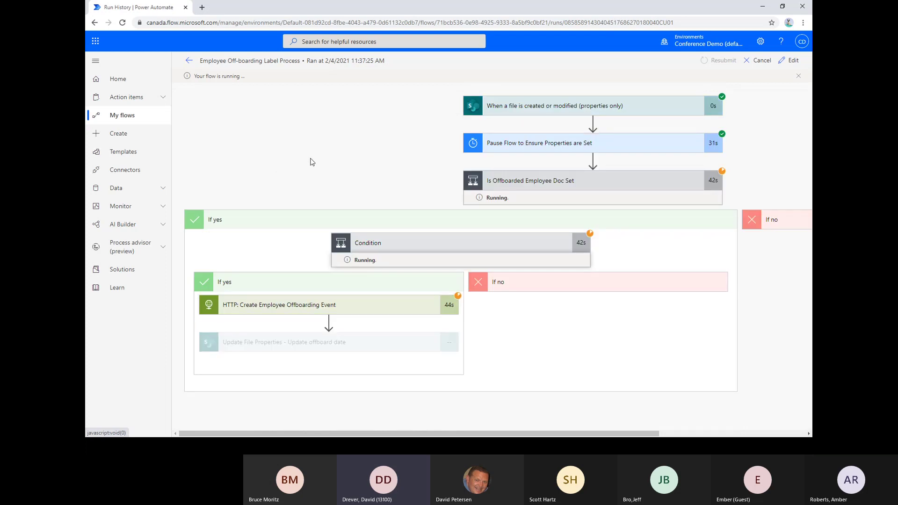
Switch to Microsoft 365 compliance and open the Events list in Records management
{"action": "left_click", "coordinate": [762, 6]}
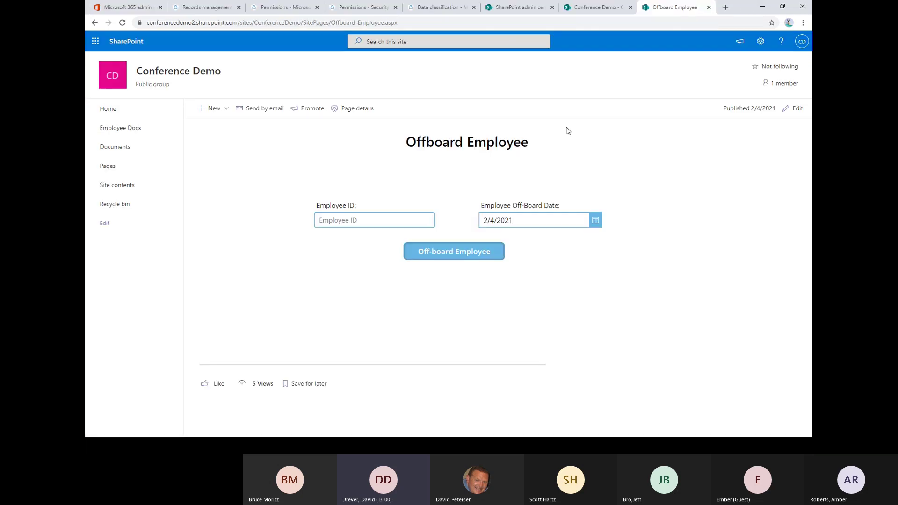
{"action": "left_click", "coordinate": [202, 8]}
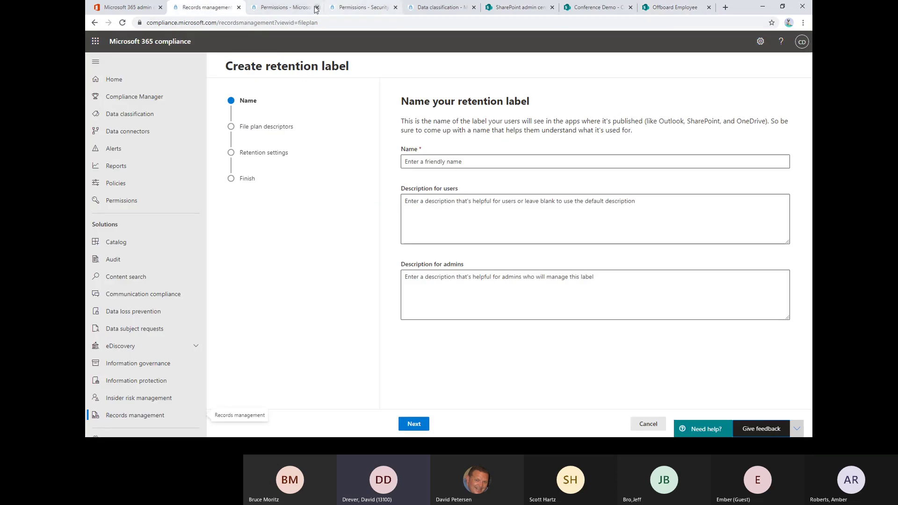
{"action": "left_click", "coordinate": [272, 7]}
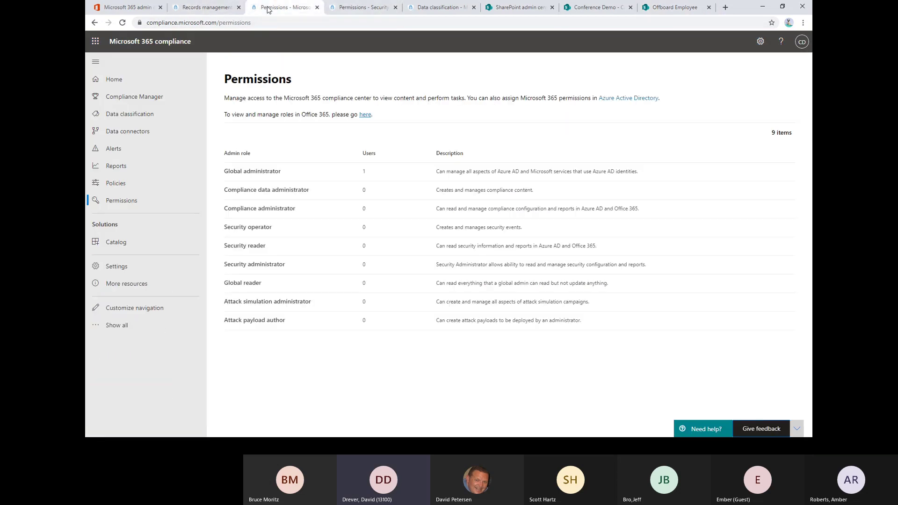
{"action": "left_click", "coordinate": [131, 328]}
{"action": "left_click", "coordinate": [167, 416]}
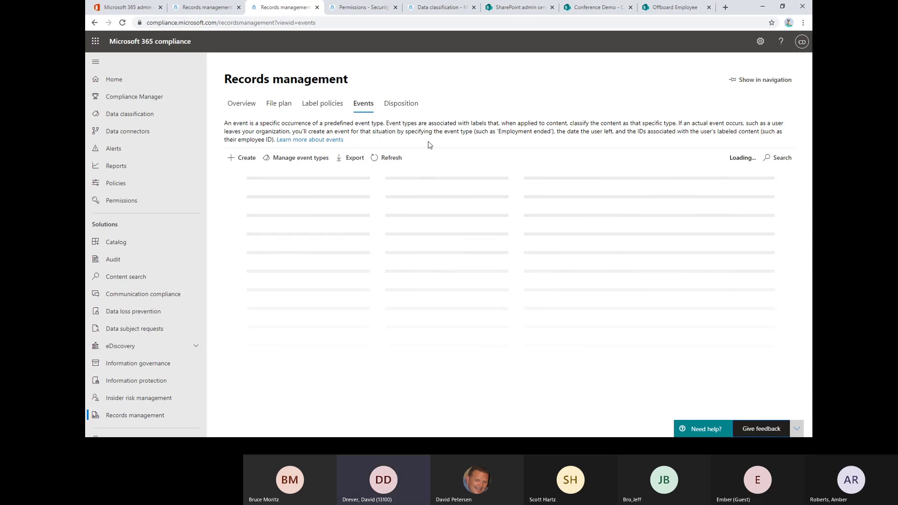
Check the off-boarding flow run in Power Automate against the retention events in Records management
{"action": "key", "text": "alt+Tab"}
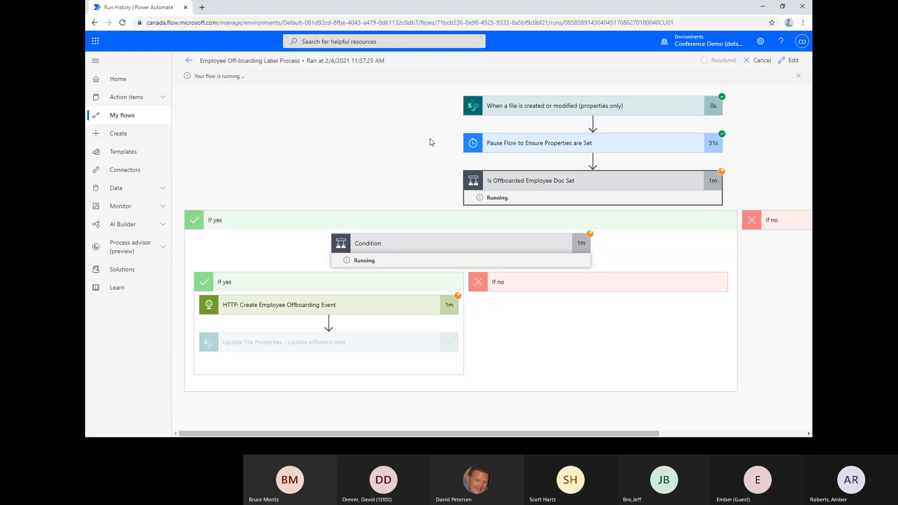
{"action": "key", "text": "alt+Tab"}
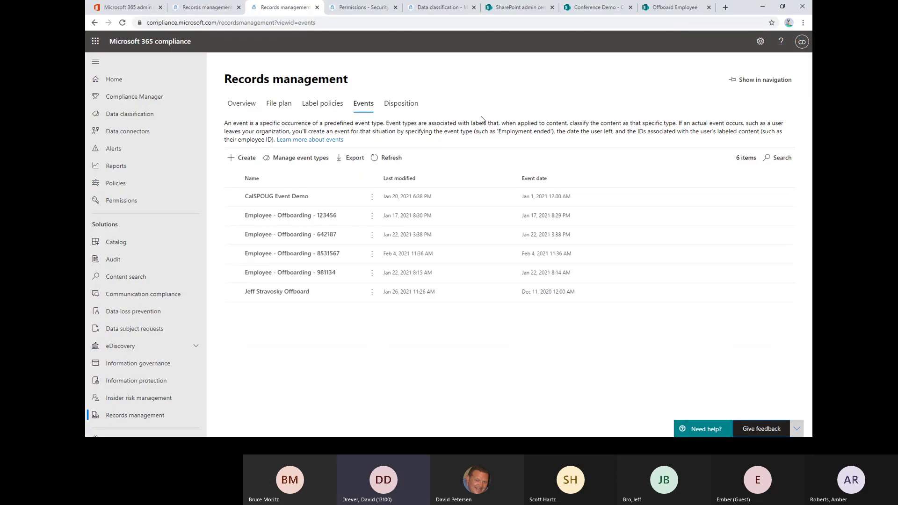
{"action": "key", "text": "alt+Tab"}
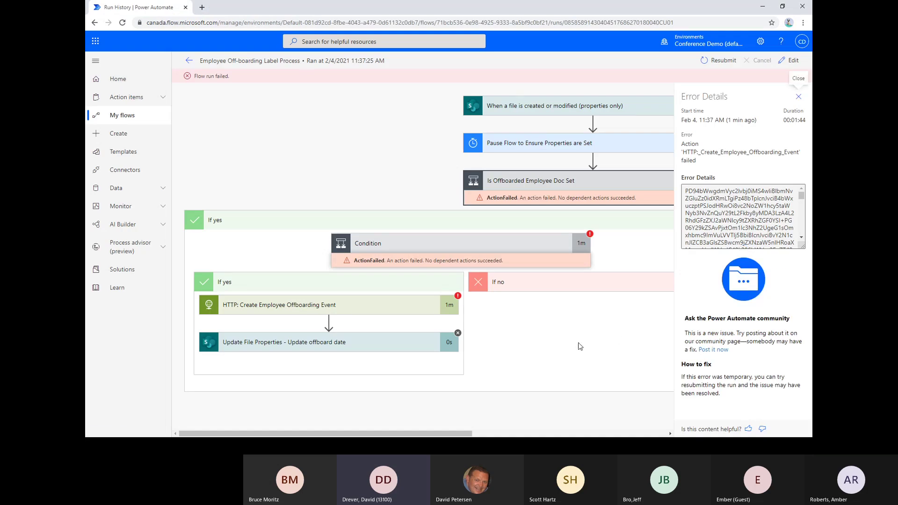
{"action": "key", "text": "alt+Tab"}
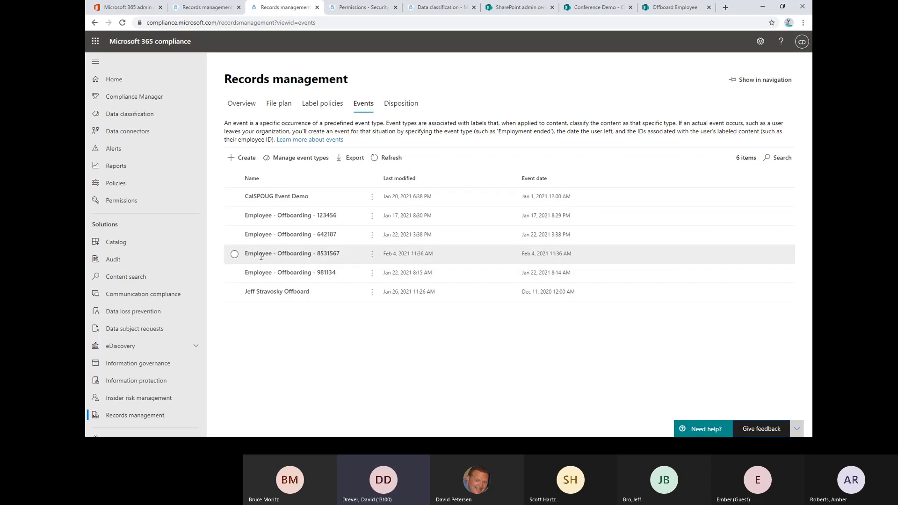
Review the distribution status and asset ID of the employee offboarding event dated Feb 4, 2021, and close its details
{"action": "left_click", "coordinate": [437, 258]}
{"action": "left_click_drag", "start_coordinate": [433, 255], "coordinate": [409, 255]}
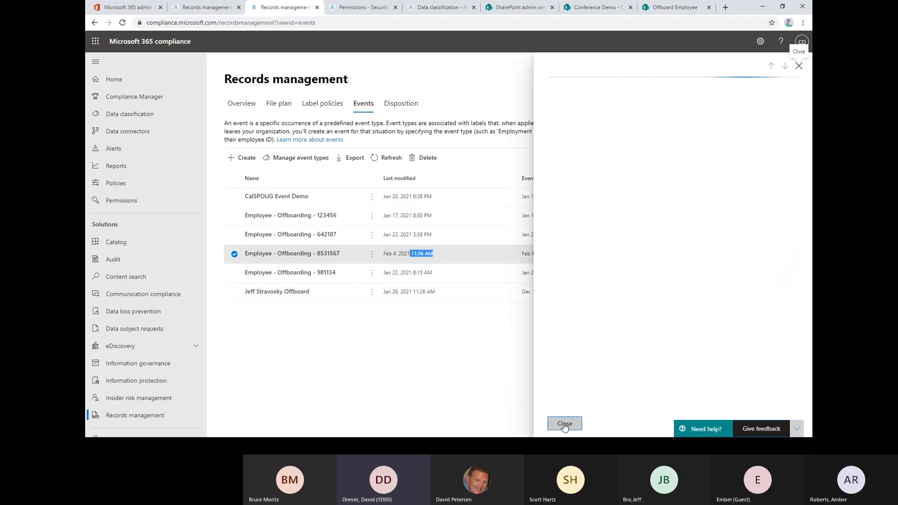
{"action": "key", "text": "Escape"}
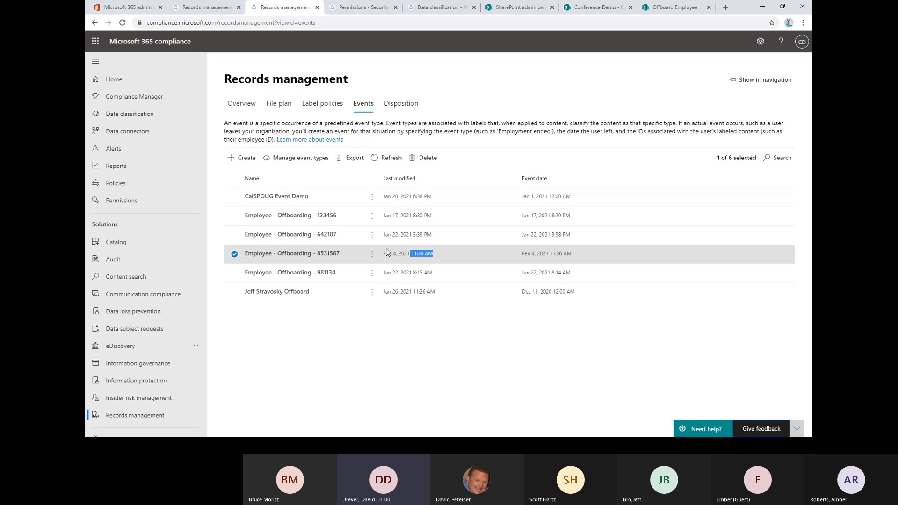
{"action": "left_click", "coordinate": [316, 253]}
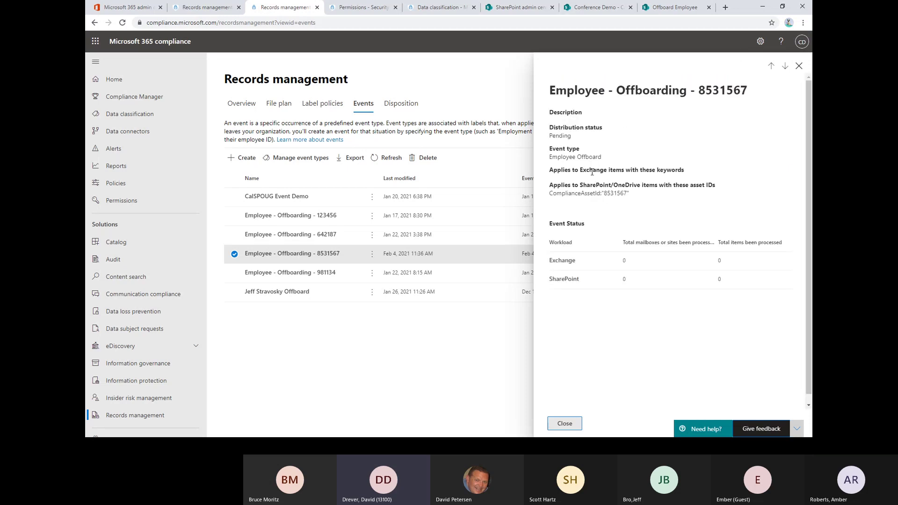
{"action": "double_click", "coordinate": [556, 135]}
{"action": "left_click_drag", "start_coordinate": [607, 193], "coordinate": [628, 193]}
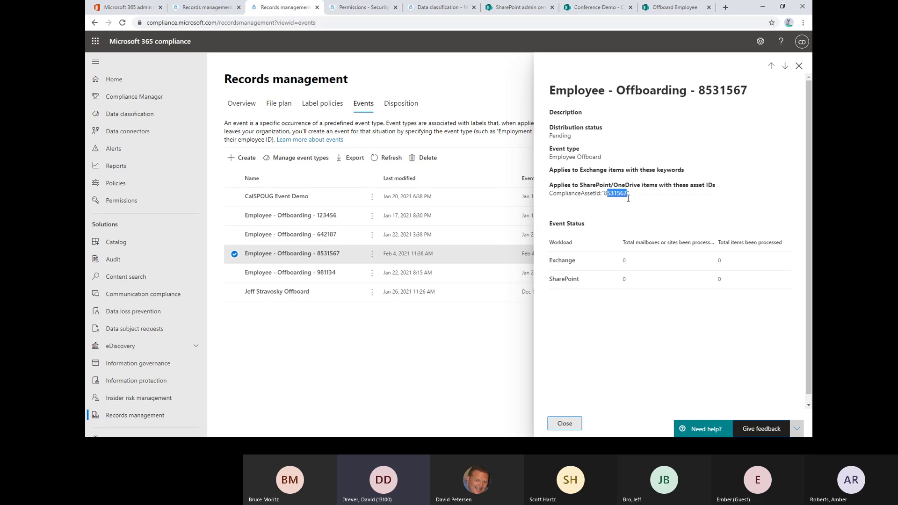
{"action": "left_click", "coordinate": [565, 424]}
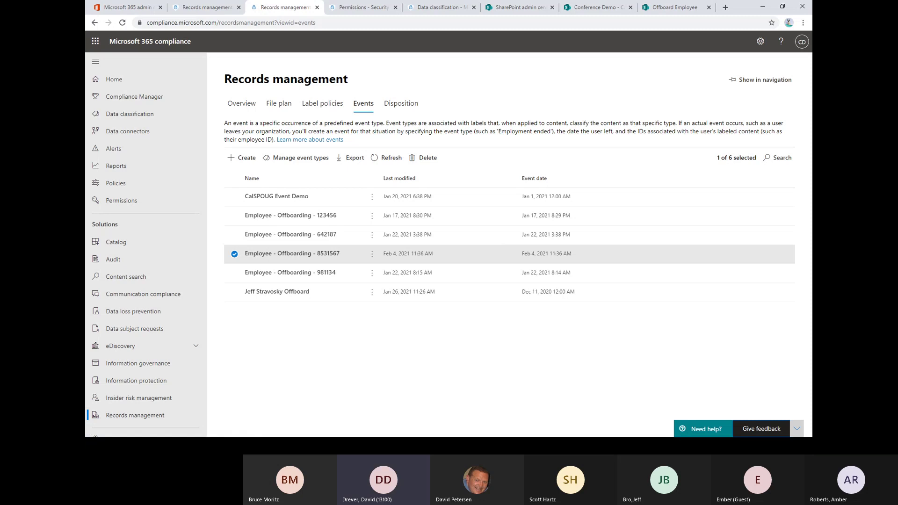
{"action": "key", "text": "alt+Tab"}
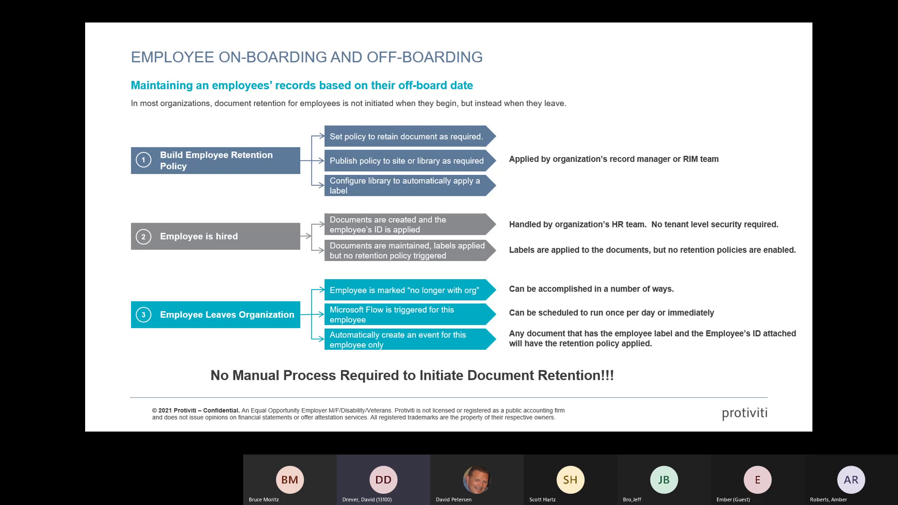
{"action": "key", "text": "End"}
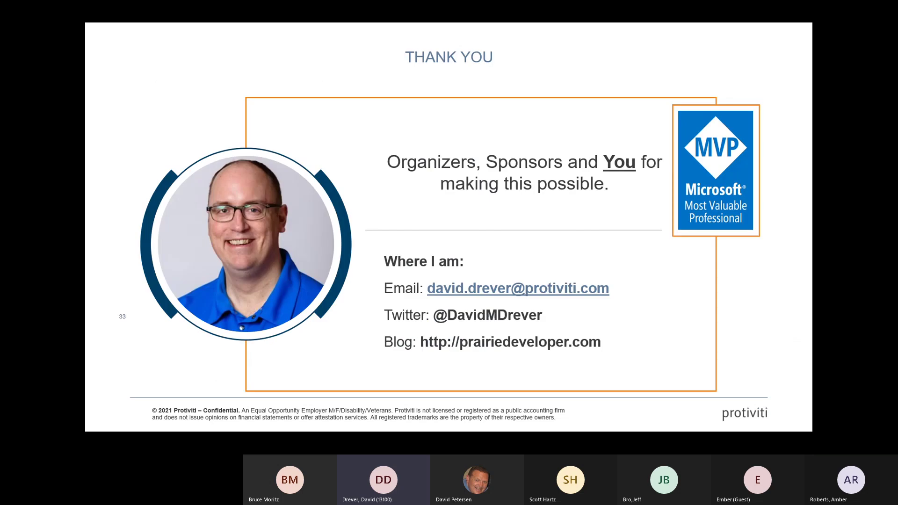